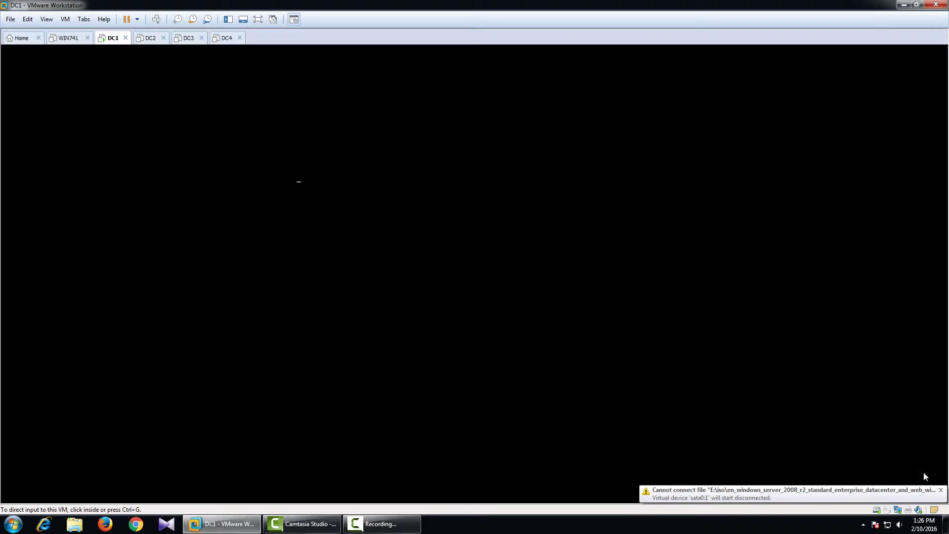
- Dismiss the 'Cannot connect file' warning about the missing installation disc image
click(941, 490)
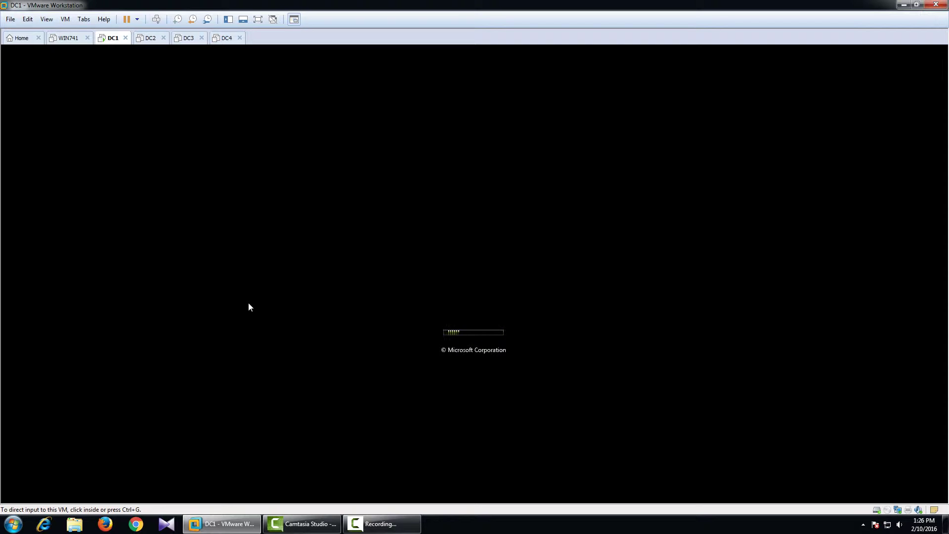
- Launch Notepad on the host, type the title 'Backup va Restore DHCP', and minimise it
click(13, 524)
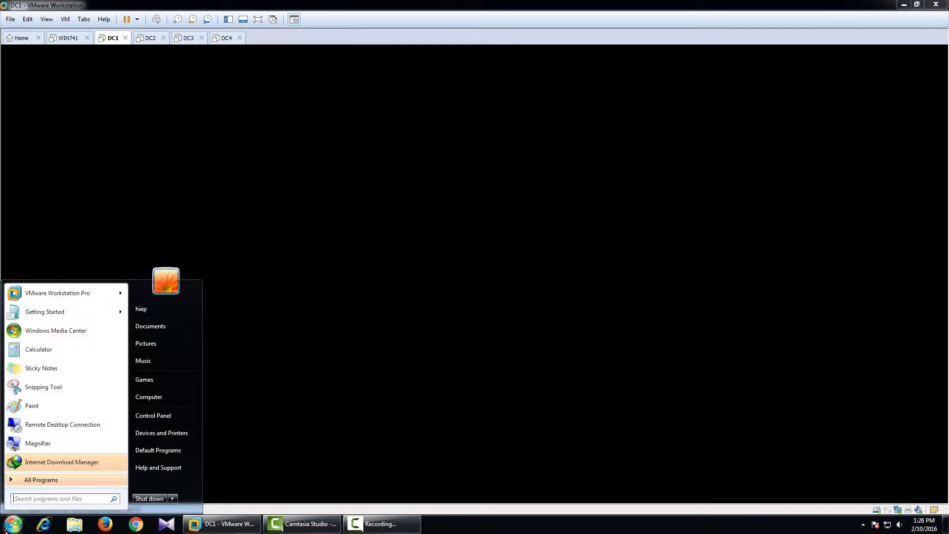
text(no)
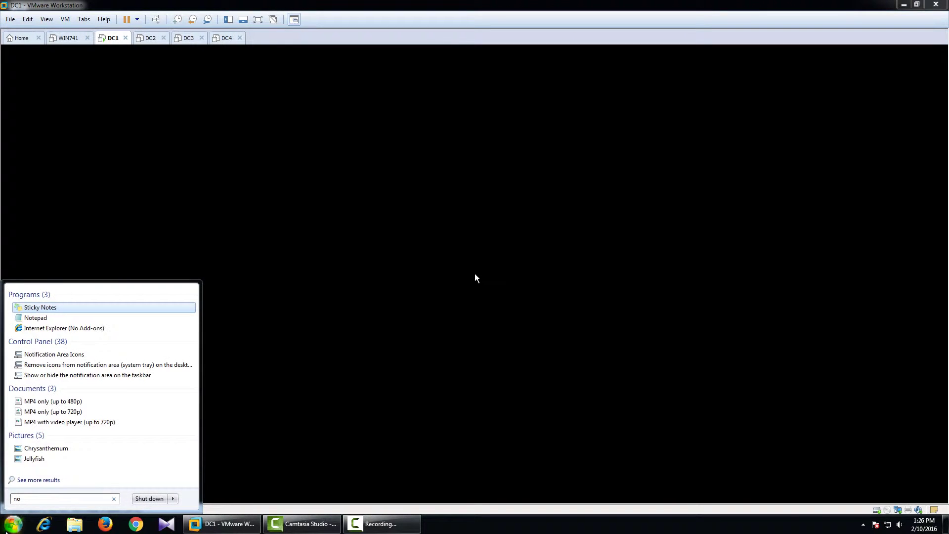
text(tepad)
key(Return)
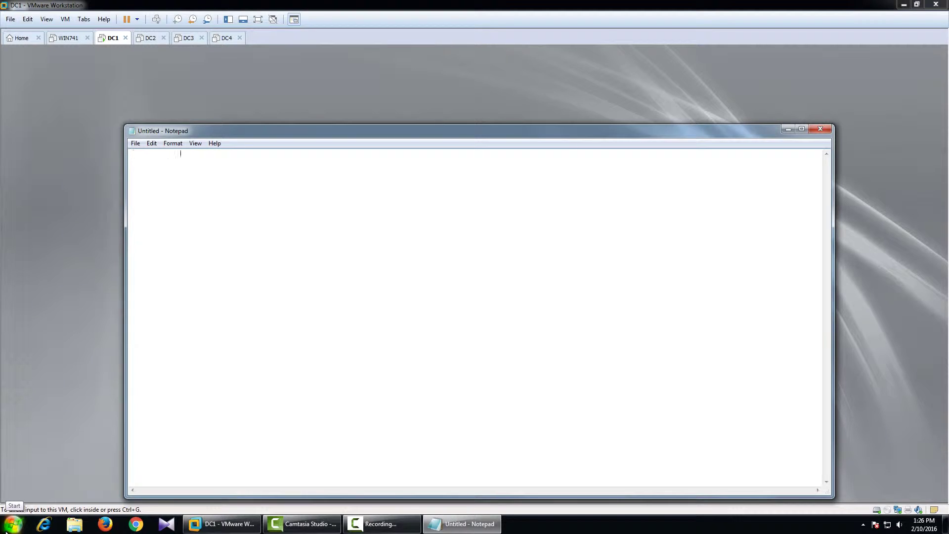
text(Backup va Res)
text(tore DHCP)
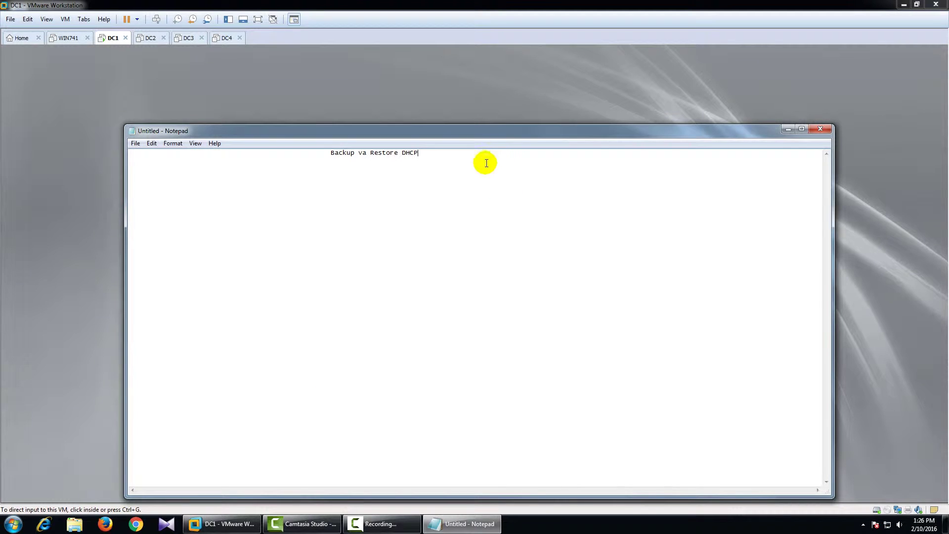
click(788, 129)
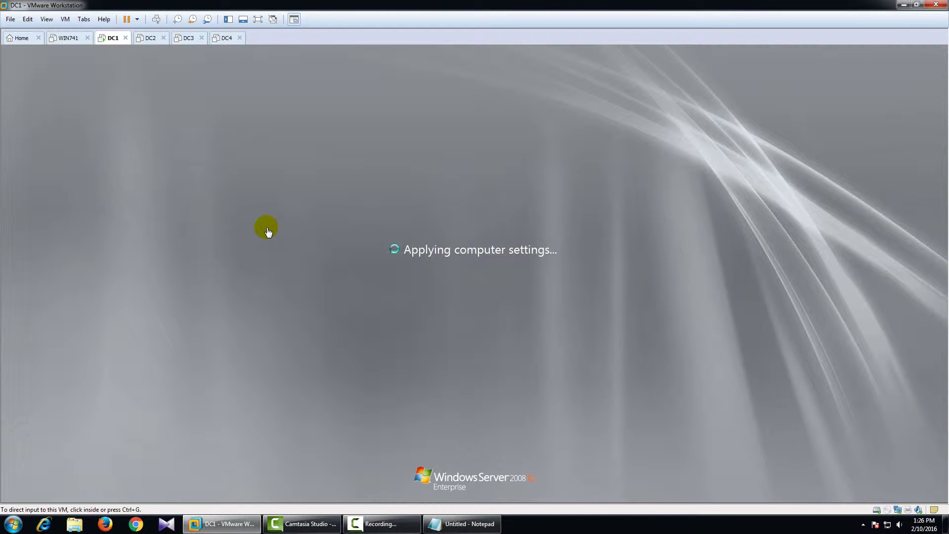
- Revert DC2 to its Member snapshot via Snapshot Manager, then return to DC1
click(151, 37)
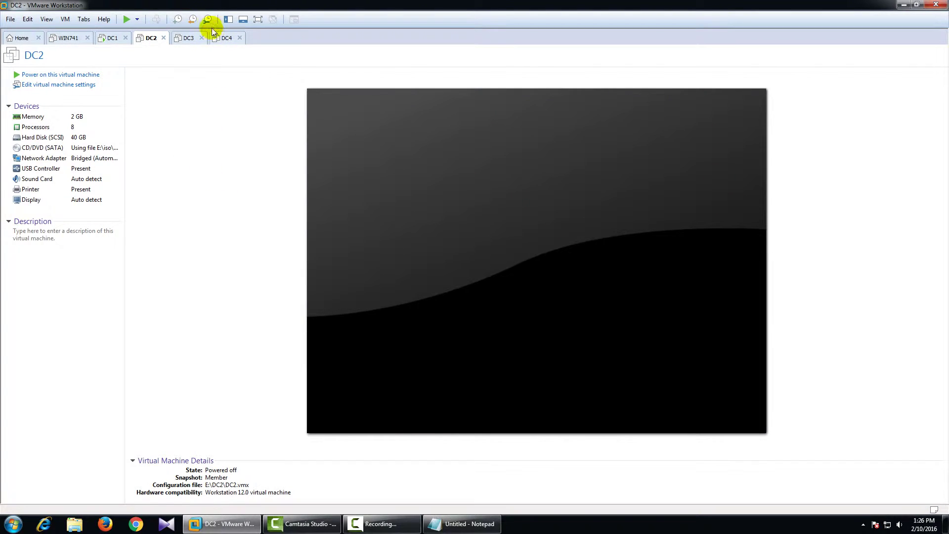
click(208, 20)
click(91, 55)
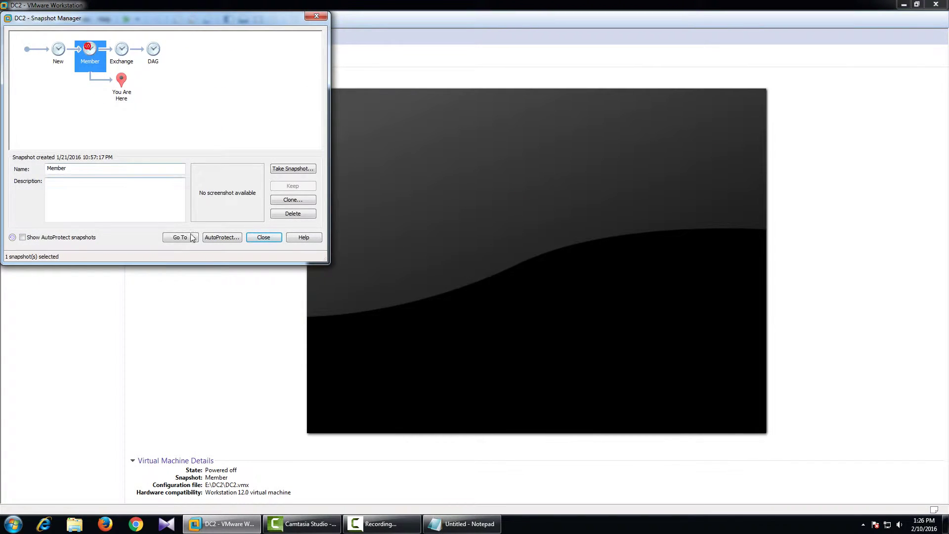
click(180, 237)
click(194, 153)
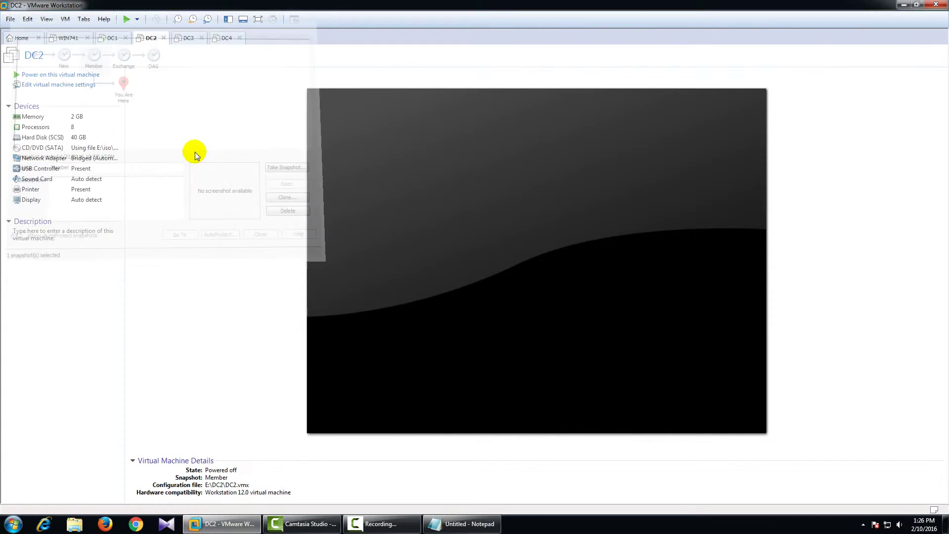
click(110, 36)
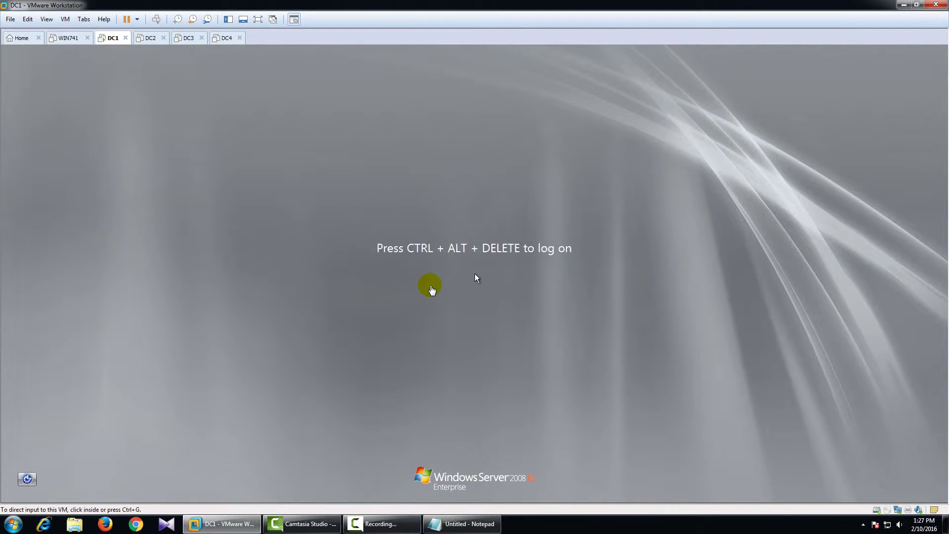
- Log on to DC1 as Administrator by entering the account password
click(431, 287)
key(ctrl+alt+Insert)
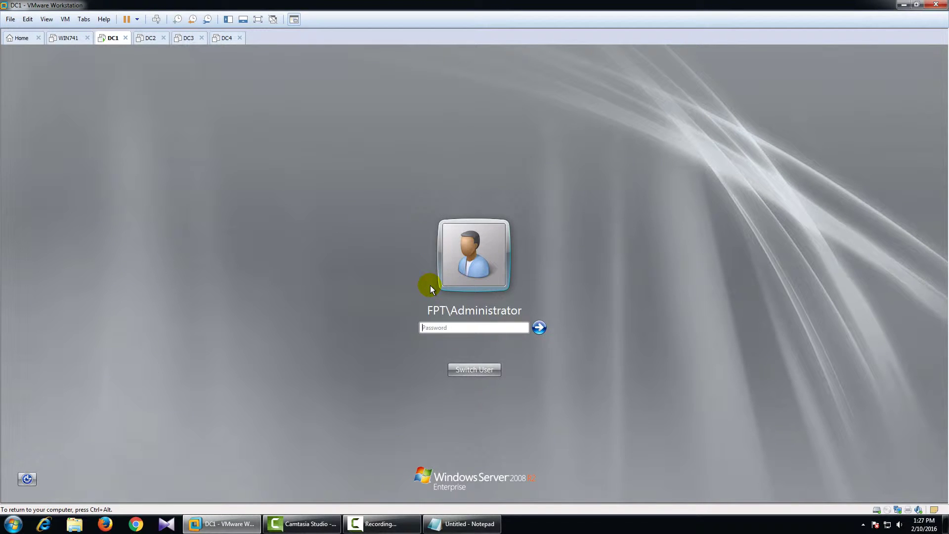
text(•••••••)
key(Return)
key(ctrl+alt)
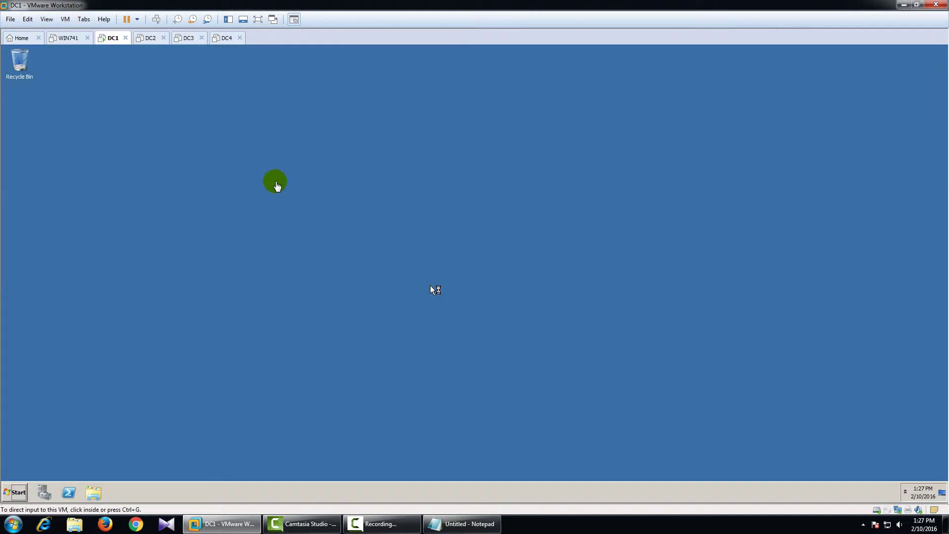
- Refresh the DC1 desktop and close the Initial Configuration Tasks window
click(277, 186)
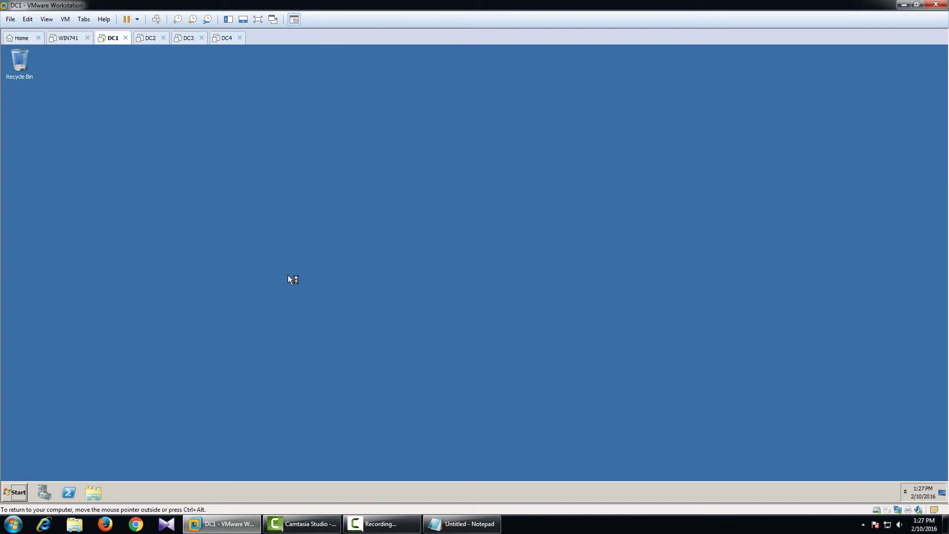
right_click(301, 242)
click(319, 264)
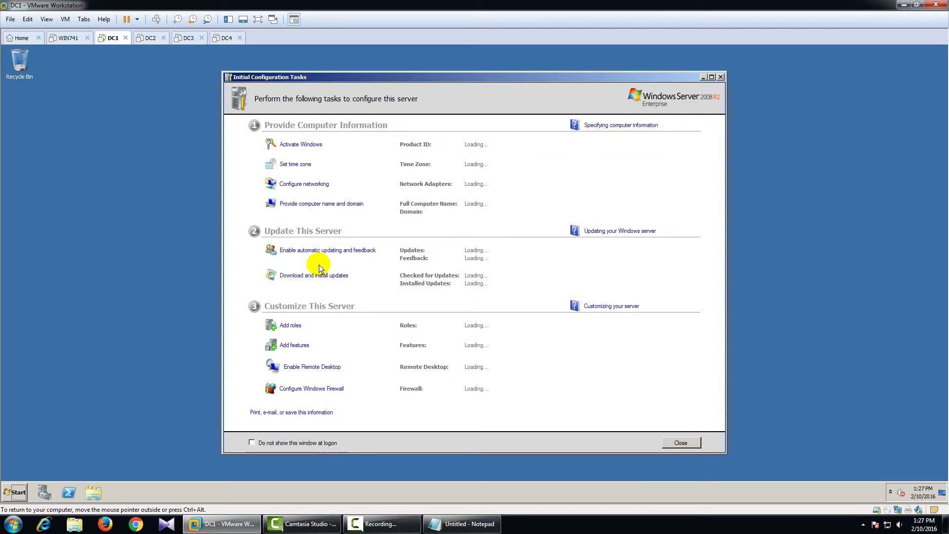
click(671, 440)
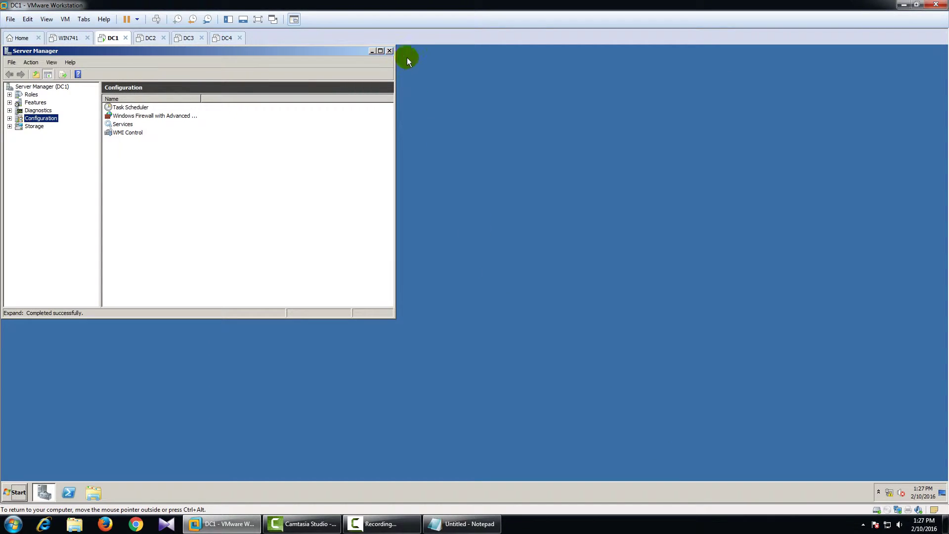
- Open the TCP/IPv4 properties of DC1's Local Area Connection from Network and Sharing Center
click(30, 95)
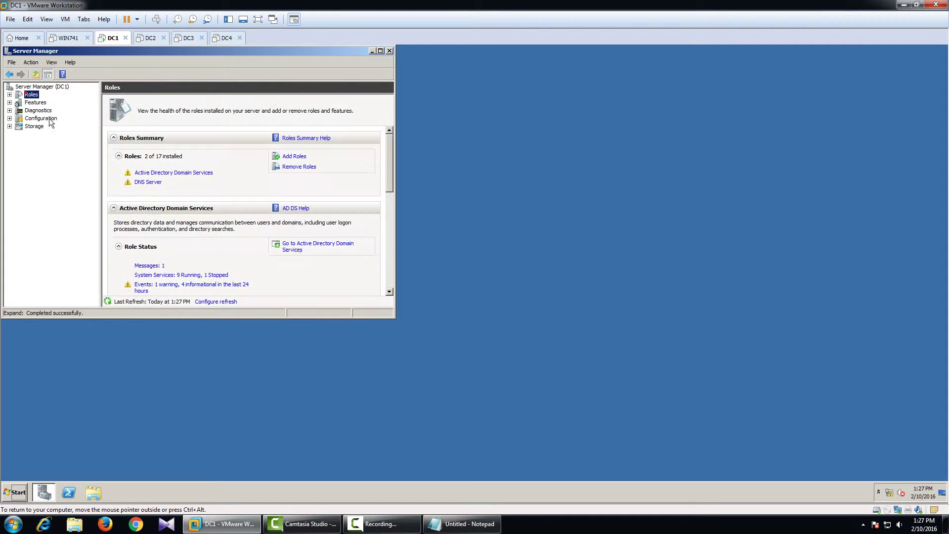
right_click(901, 493)
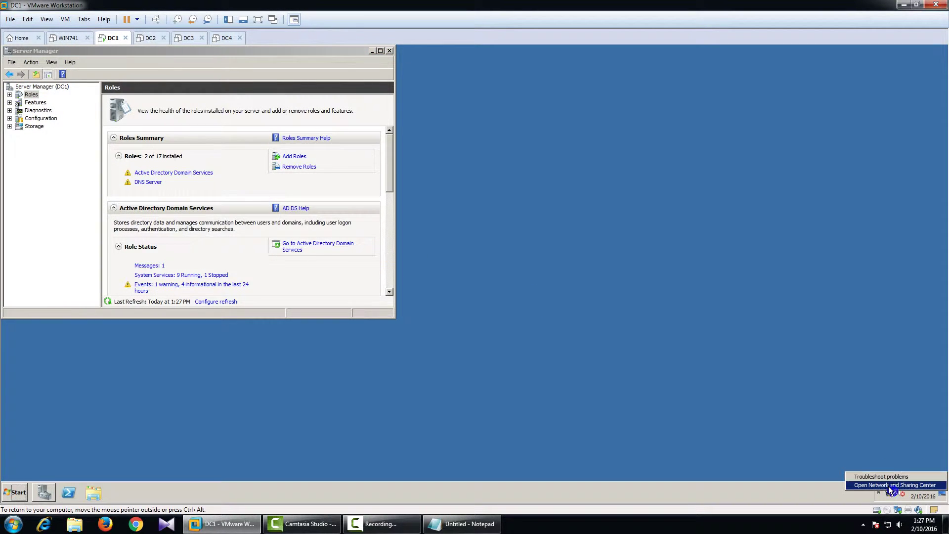
click(885, 482)
click(229, 176)
double_click(266, 186)
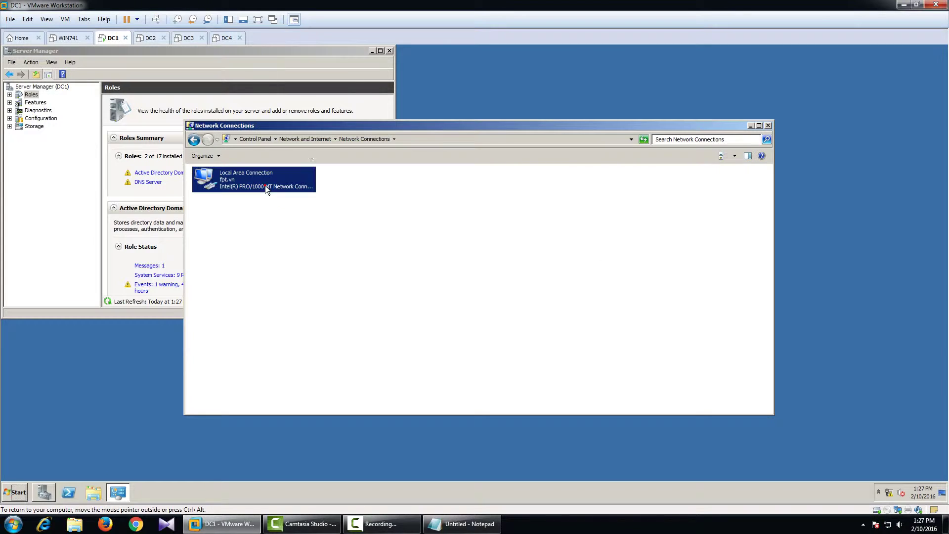
click(420, 351)
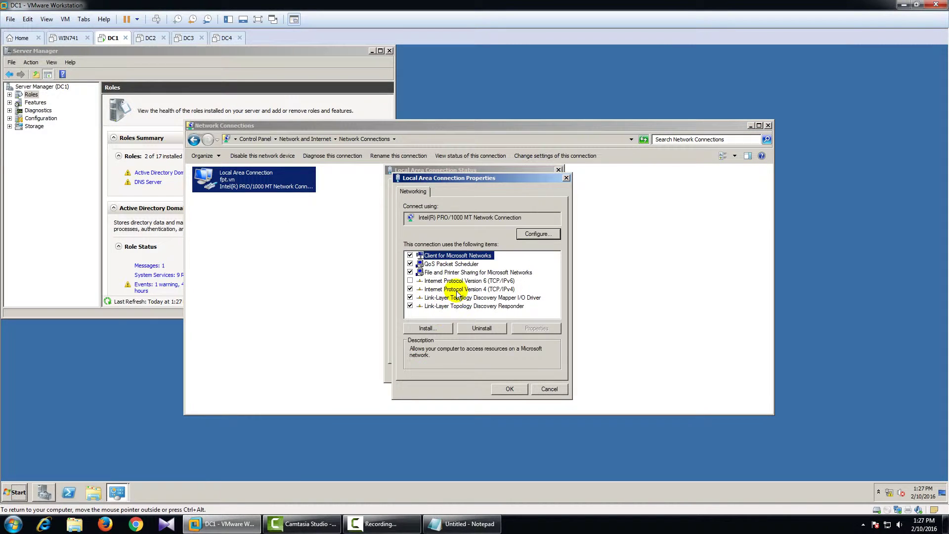
double_click(457, 289)
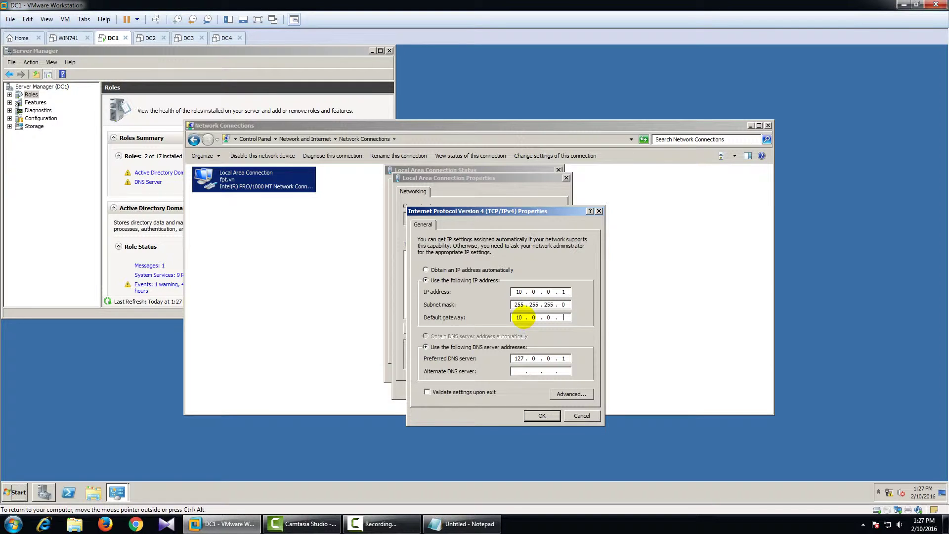
- Set gateway 10.0.0.9 and preferred DNS 10.0.0.1, then save and close the network windows
double_click(523, 360)
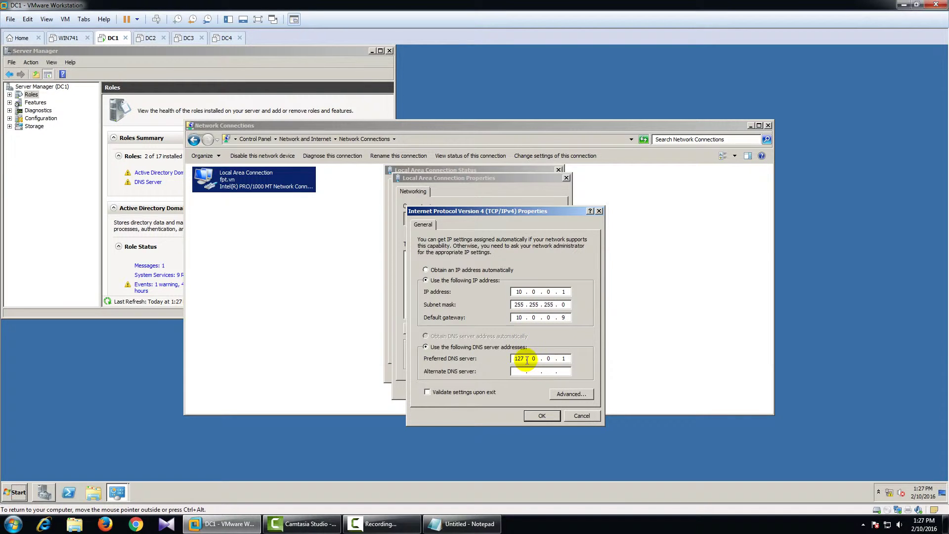
text(1)
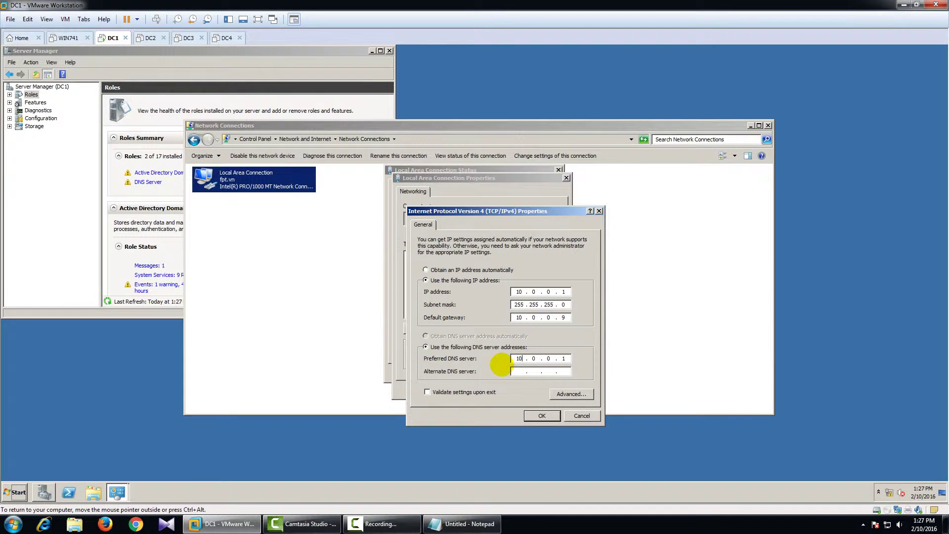
click(544, 416)
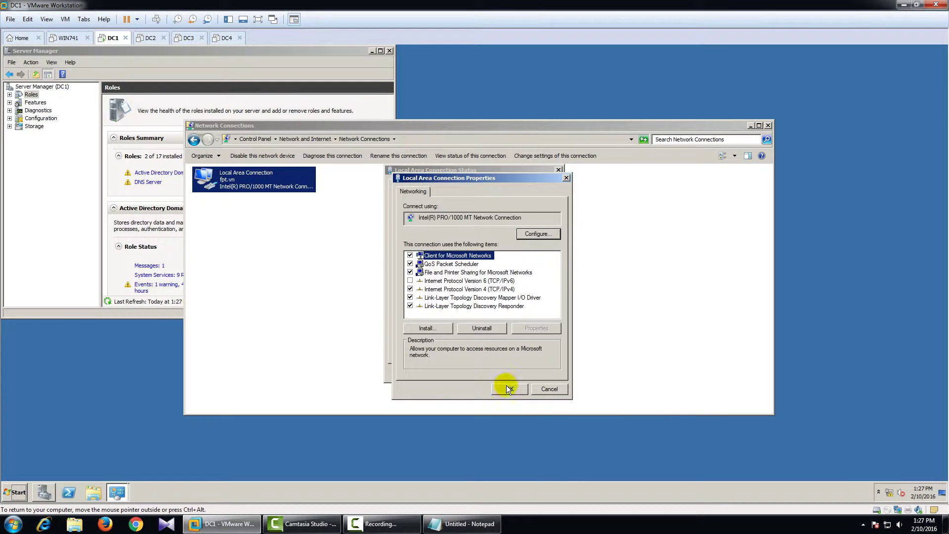
click(509, 387)
click(541, 370)
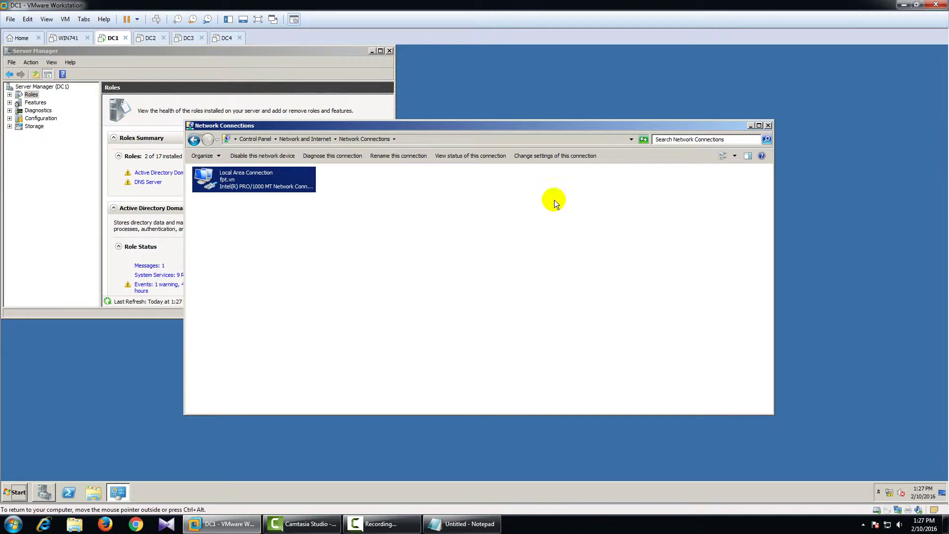
click(768, 125)
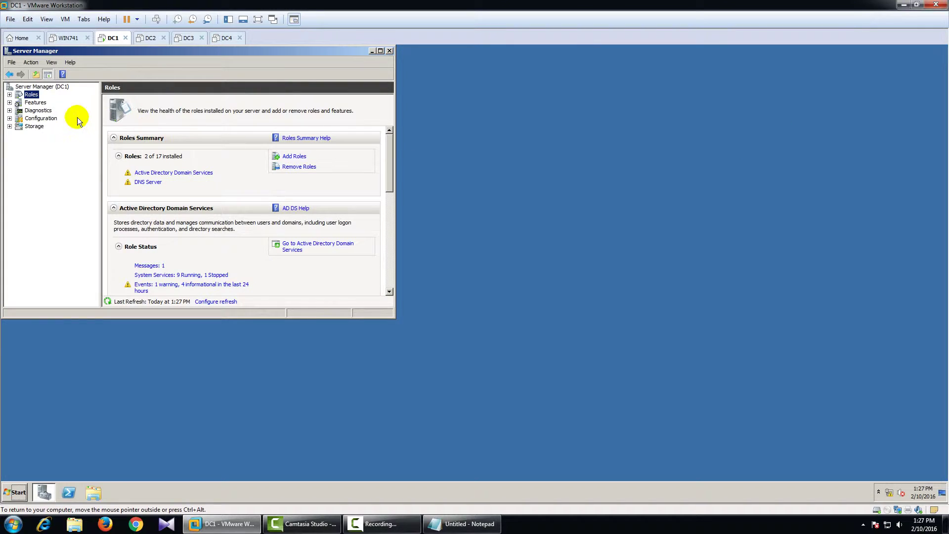
- Add the DHCP Server role and accept the default bindings, DNS, WINS and scope pages
click(293, 157)
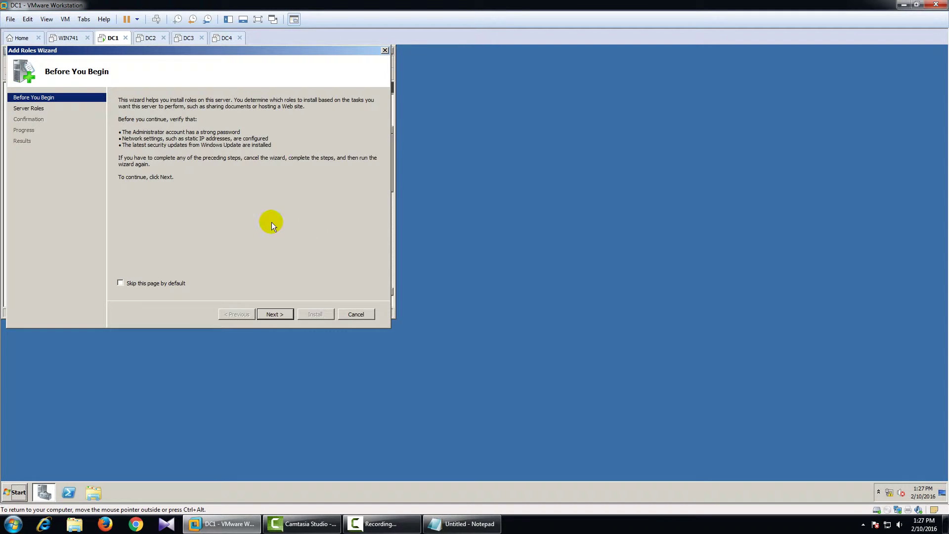
click(293, 317)
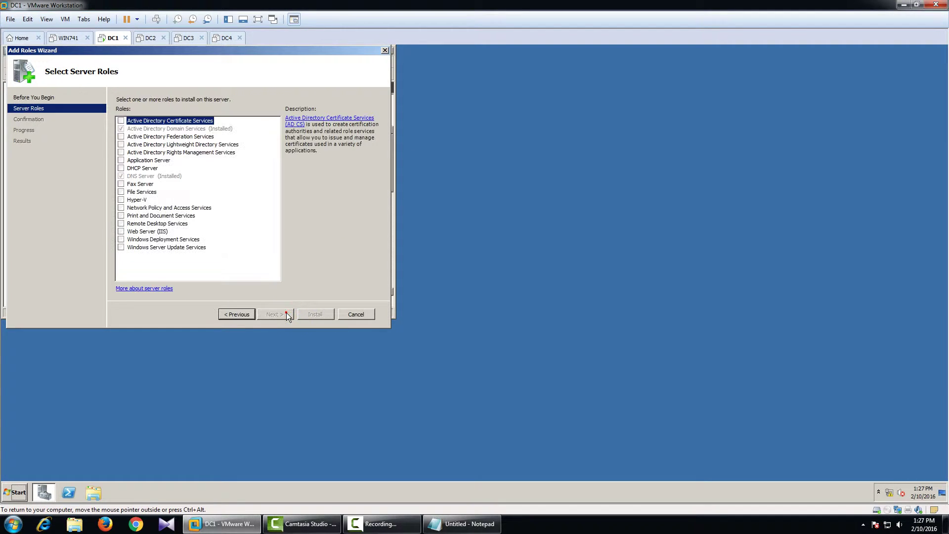
click(126, 168)
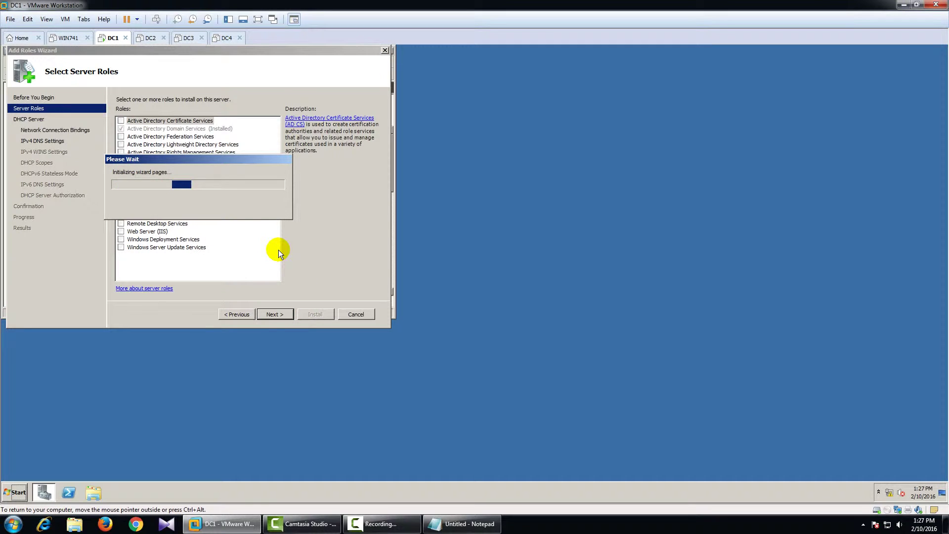
click(269, 311)
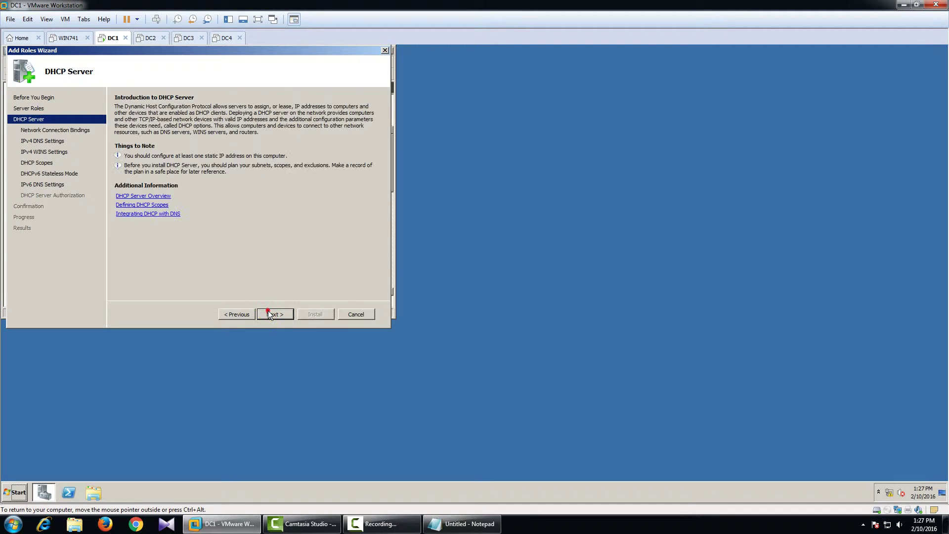
click(272, 314)
click(275, 315)
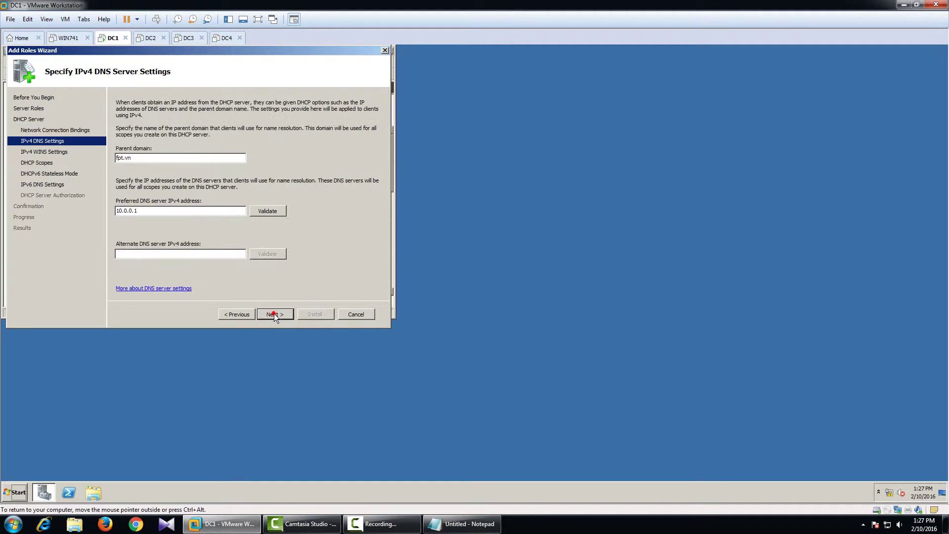
click(275, 315)
click(275, 315)
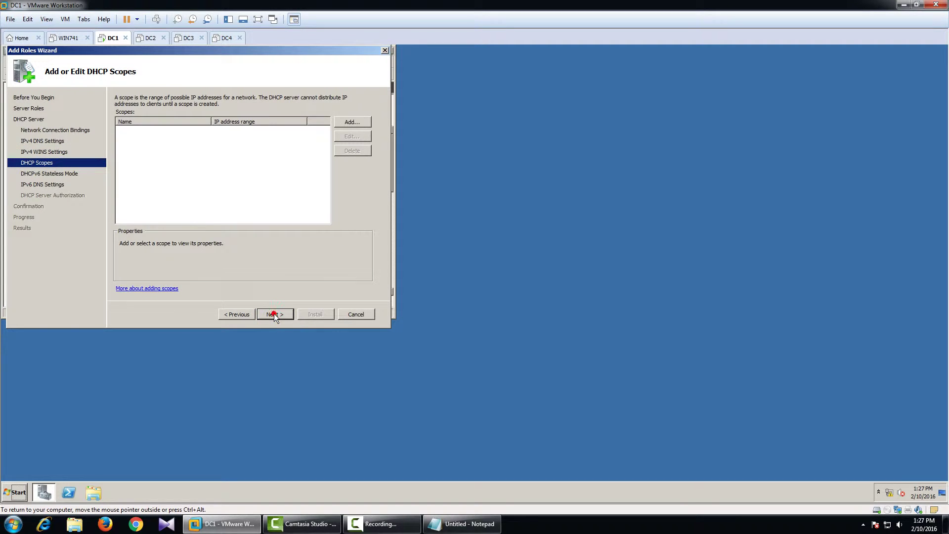
click(275, 314)
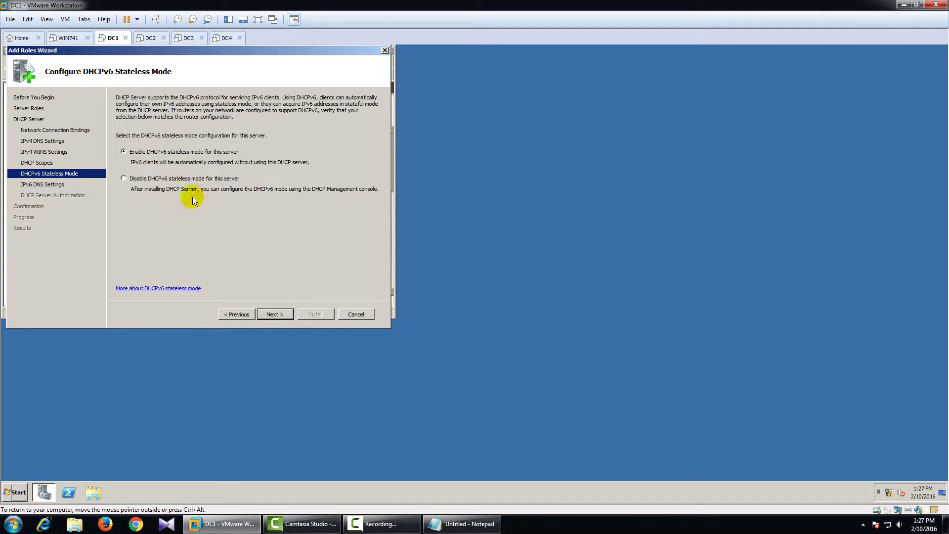
- Disable DHCPv6 stateless mode, authorize with current credentials, and install the role
click(187, 178)
click(279, 314)
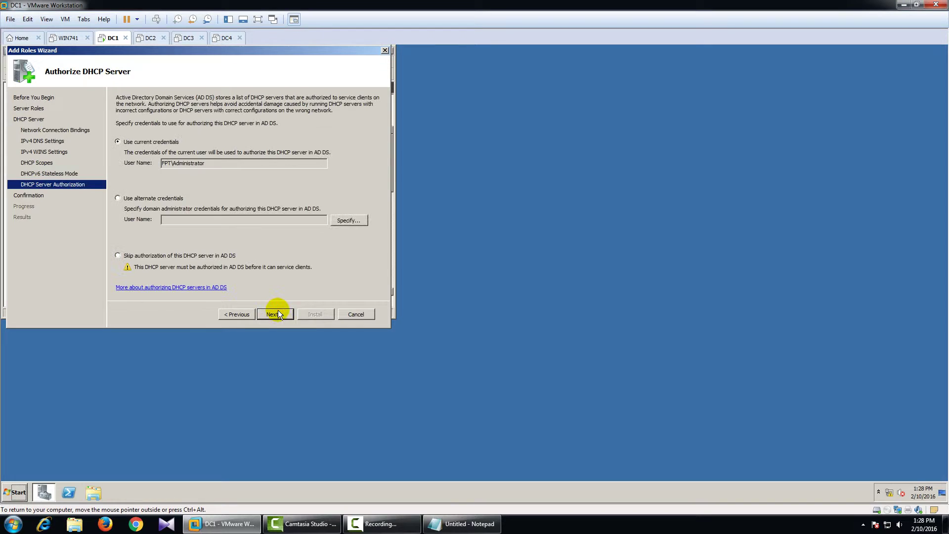
click(275, 314)
click(307, 315)
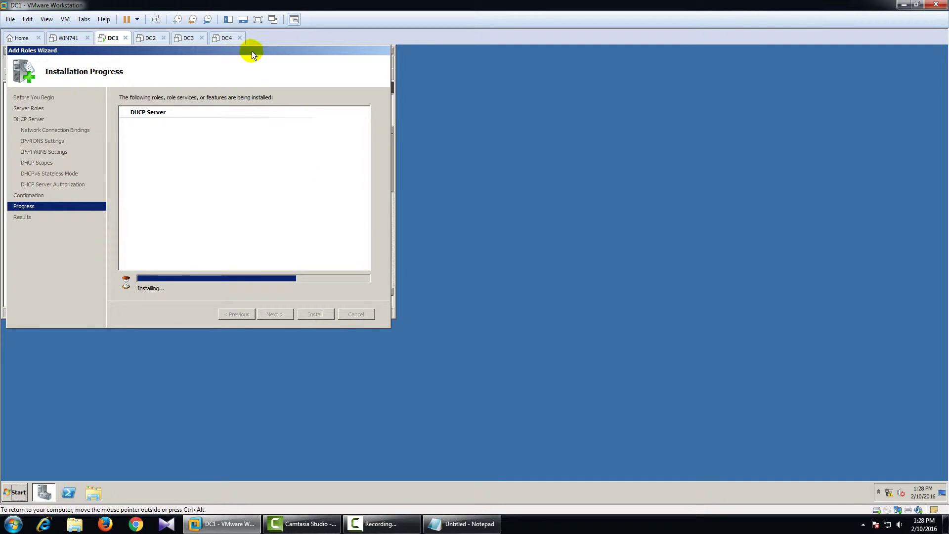
- Close the finished installation wizard and Server Manager
drag(251, 50, 482, 121)
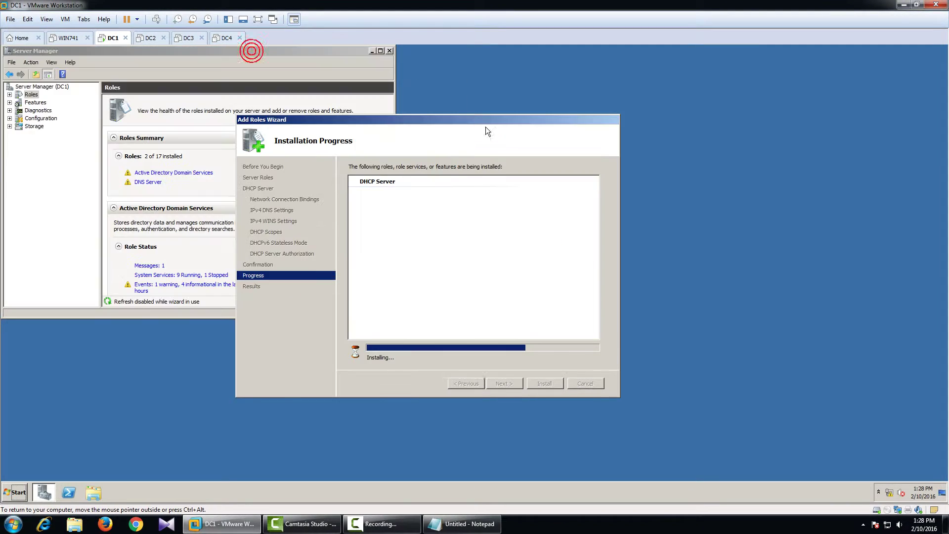
click(388, 50)
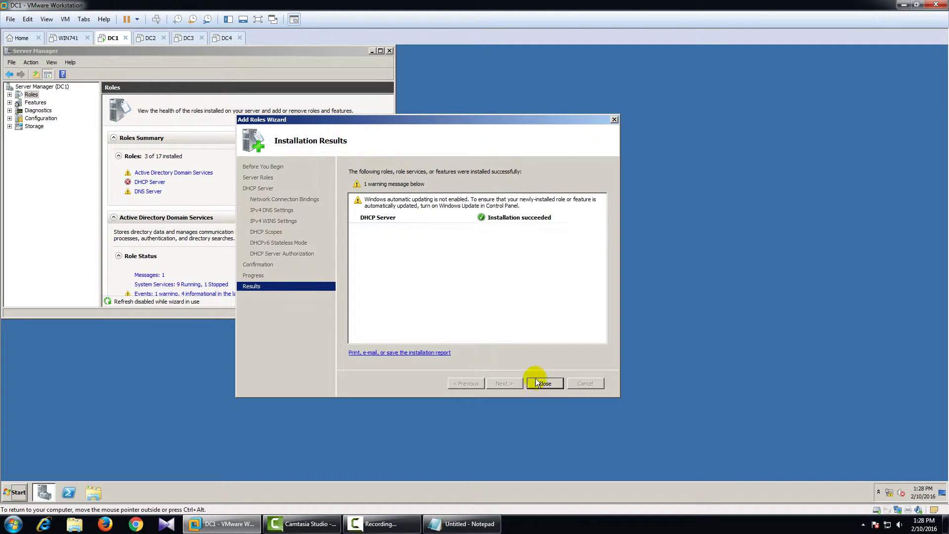
click(543, 384)
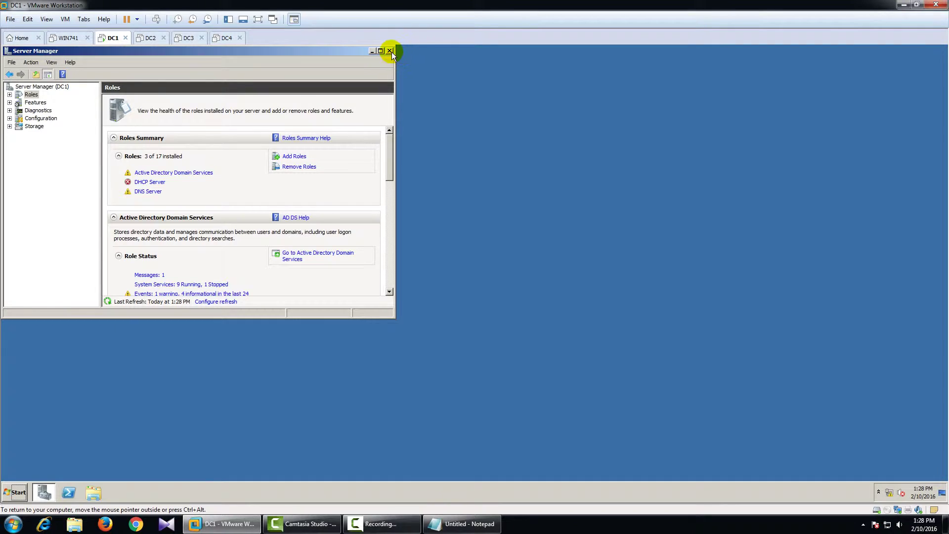
click(390, 51)
- Launch DHCP maximised and expand dc1.fpt.vn > IPv4 to view Server Options (DNS 10.0.0.1, fpt.vn)
click(16, 492)
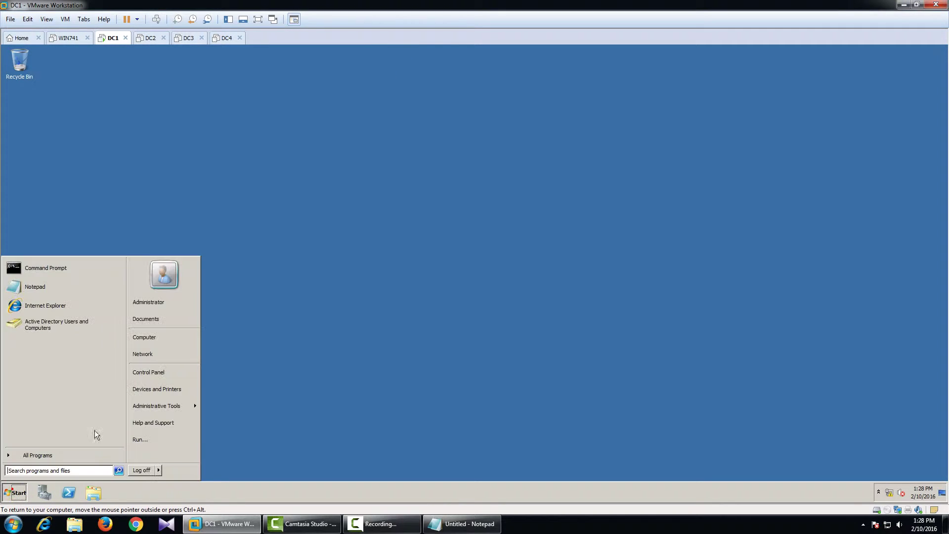
mouse_move(173, 405)
click(266, 242)
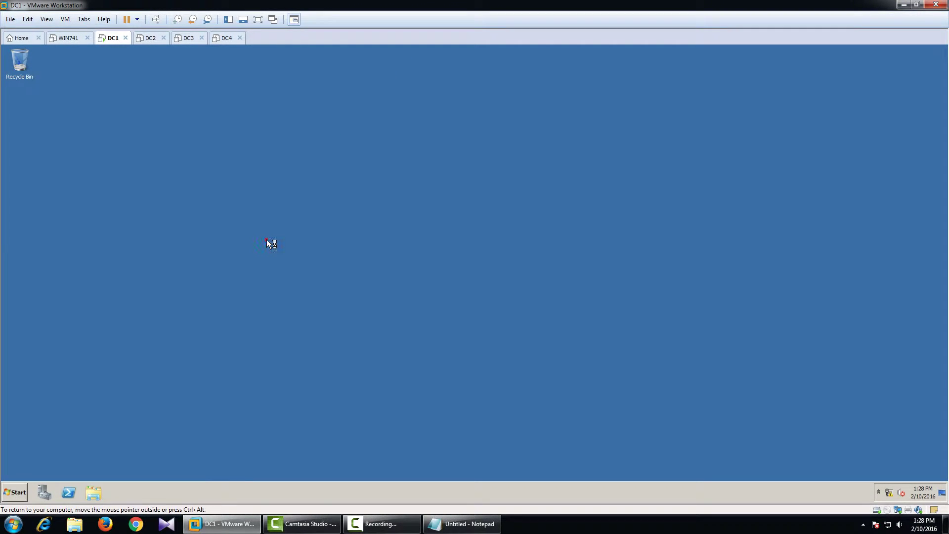
click(313, 84)
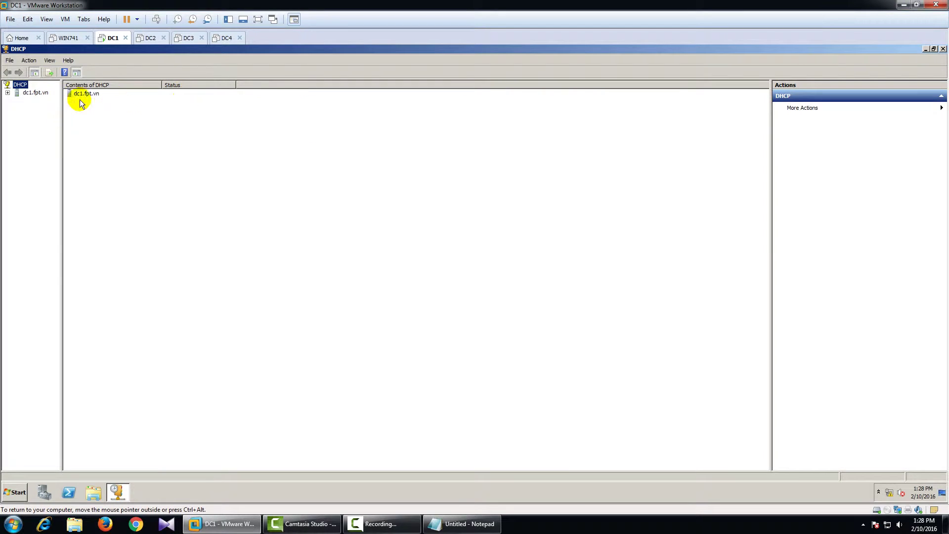
drag(62, 121, 158, 123)
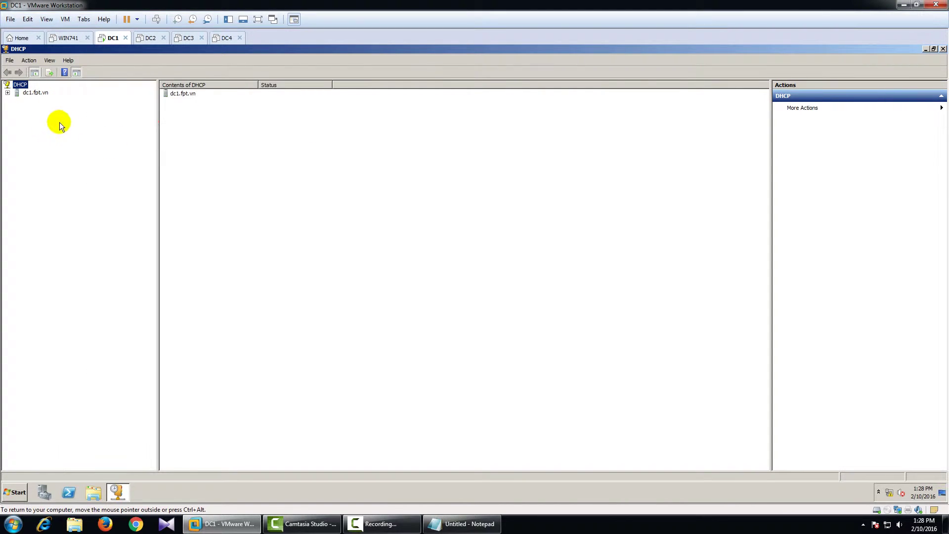
click(31, 93)
click(8, 92)
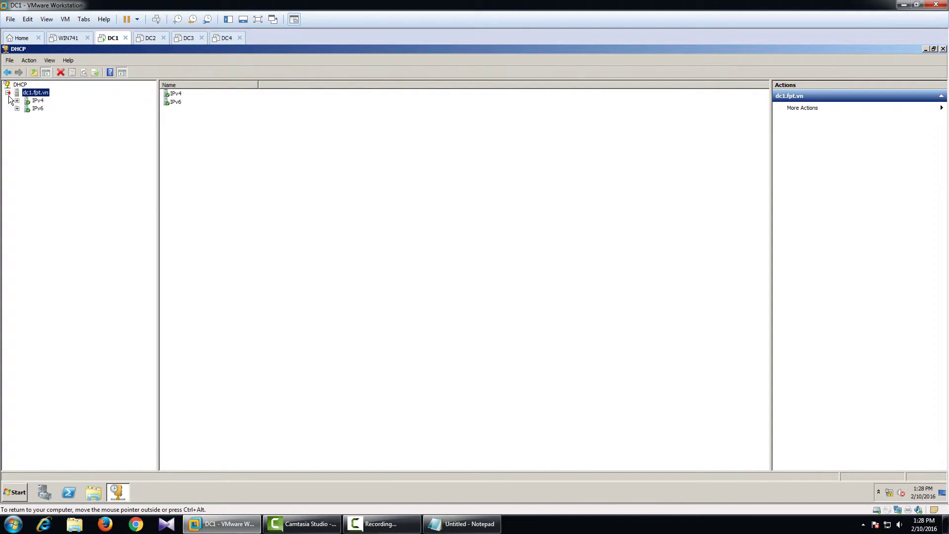
click(17, 101)
click(42, 110)
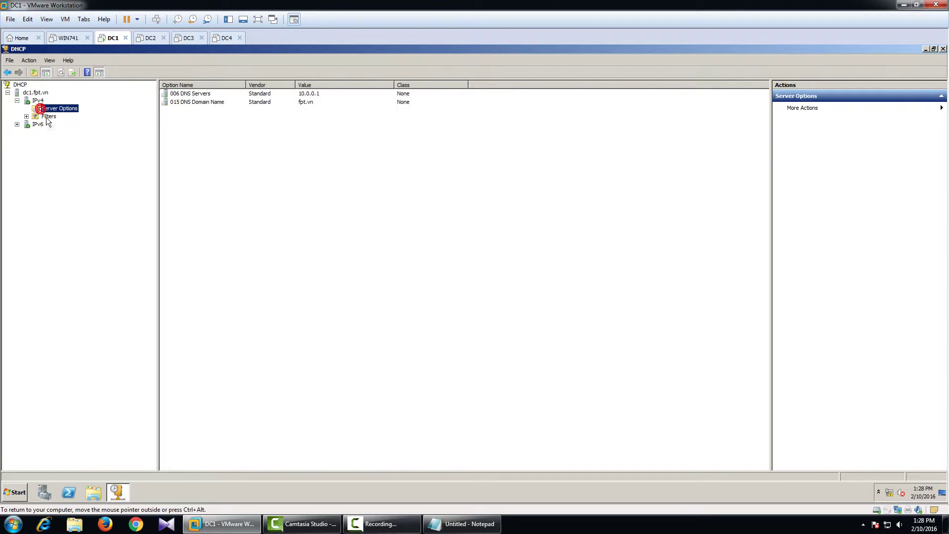
click(35, 100)
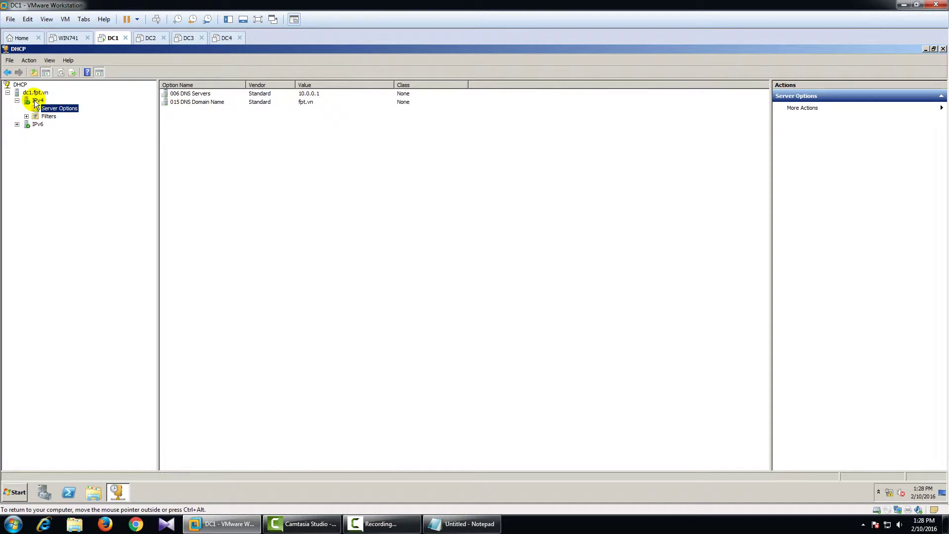
- Start a new IPv4 scope named 'test' with range 10.0.0.30–10.0.0.200
right_click(34, 100)
click(69, 119)
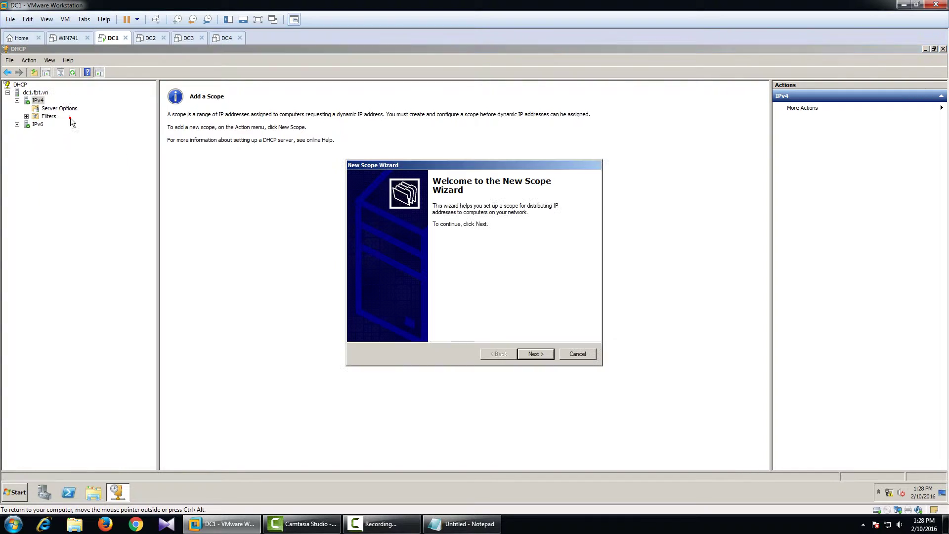
click(527, 354)
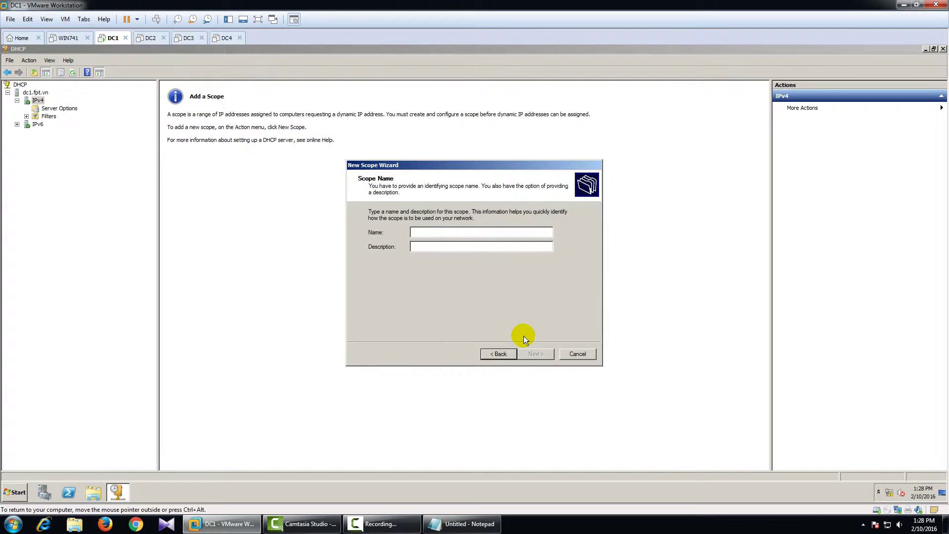
text(test)
click(550, 357)
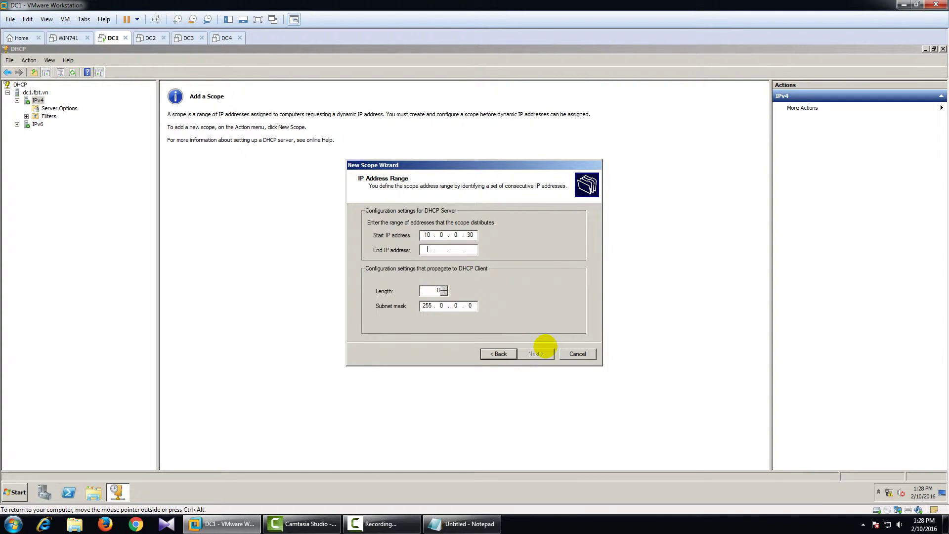
key(Tab)
text(10)
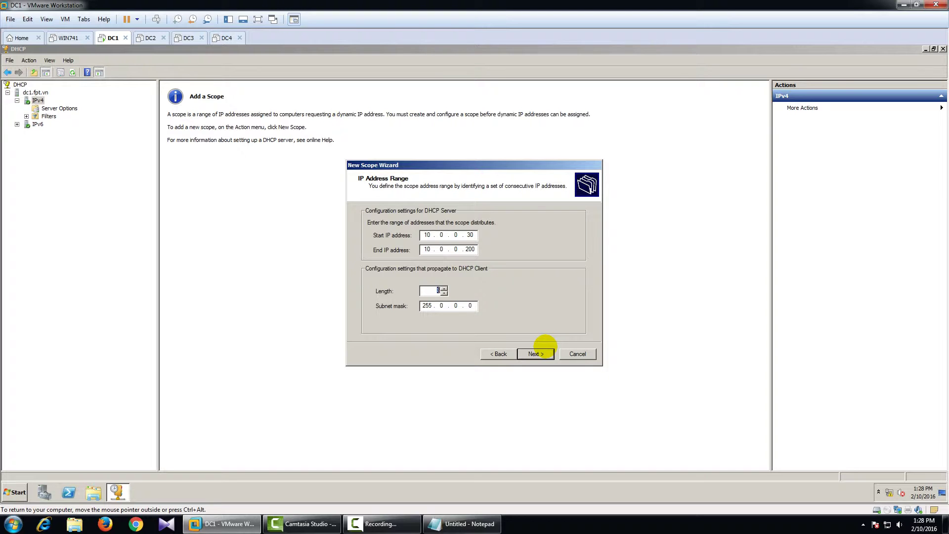
text(24)
click(533, 355)
- Skip exclusions, keep the default lease, and add router 10.0.0.9
click(533, 355)
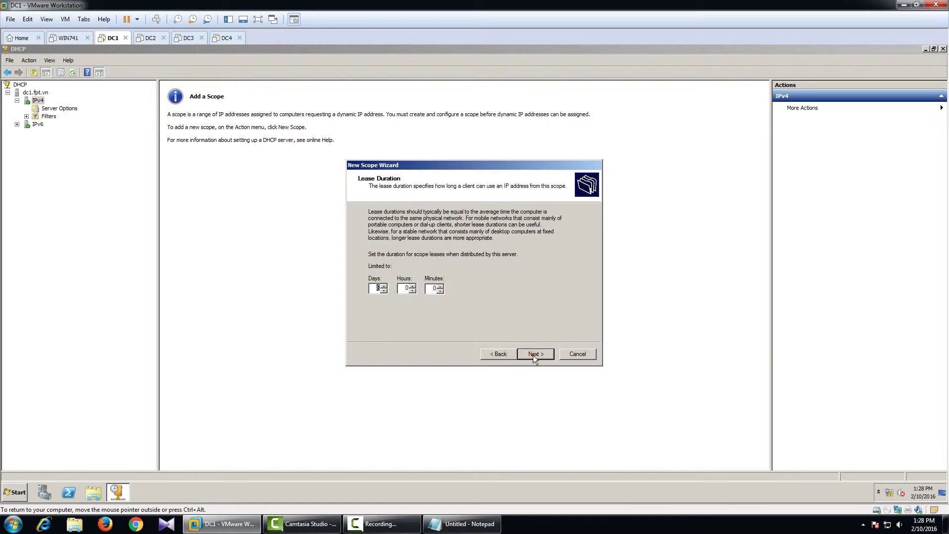
click(533, 355)
click(533, 355)
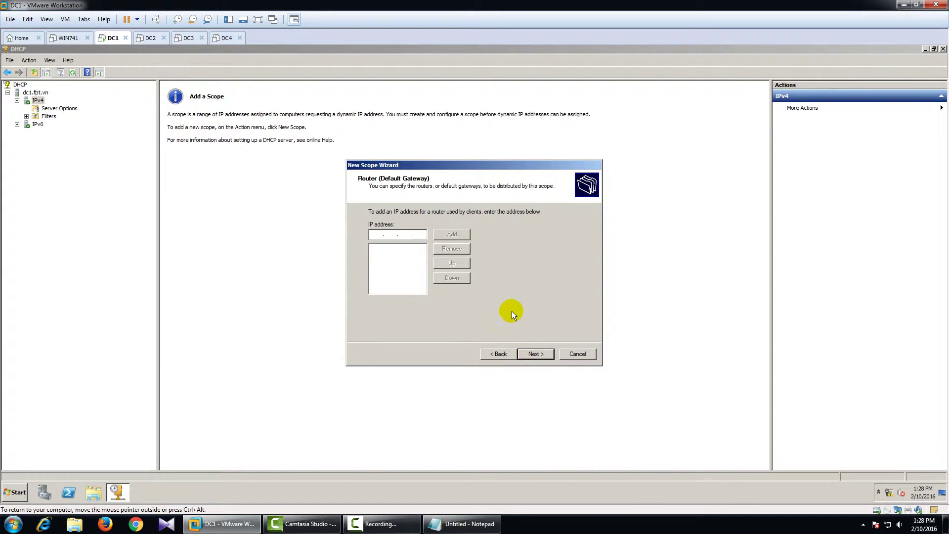
text(10.0.0.9)
click(444, 235)
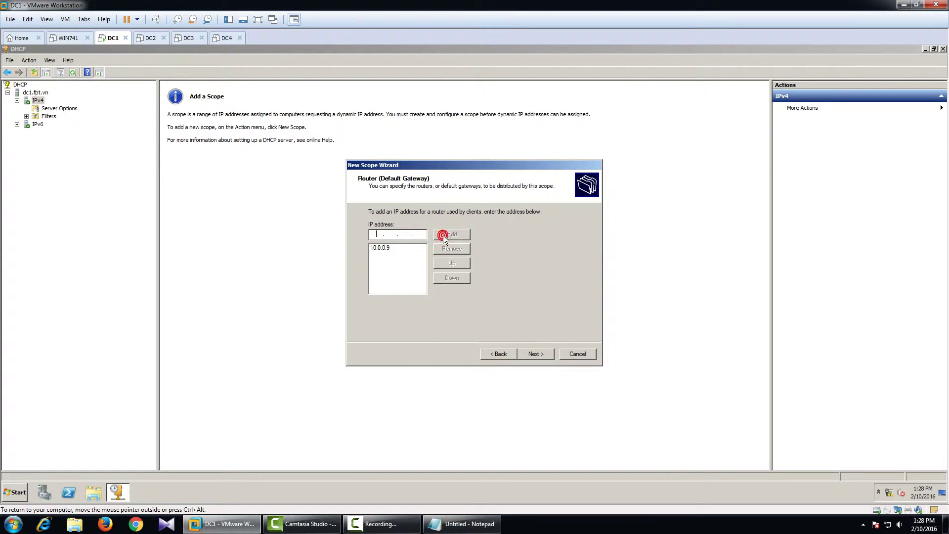
- Accept domain fpt.vn and DNS 10.0.0.1, skip WINS, and activate the scope
click(536, 352)
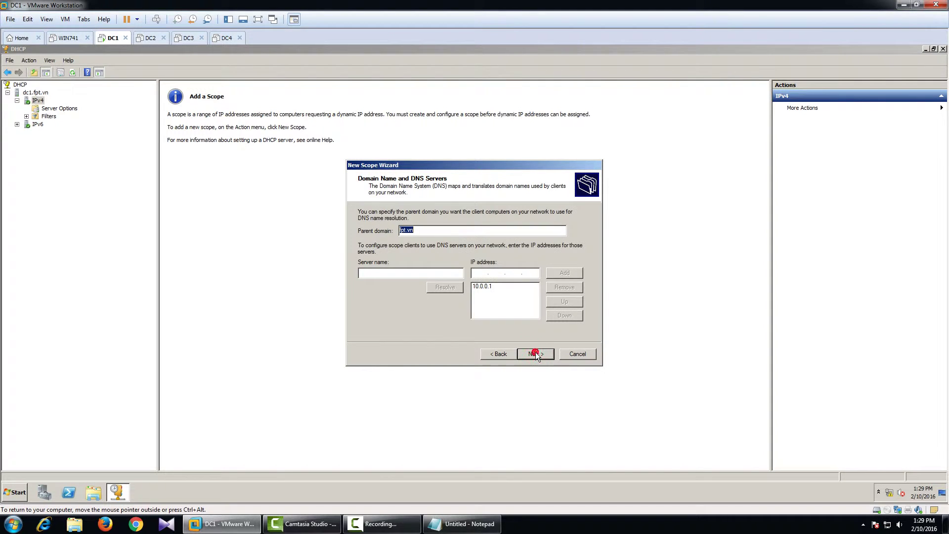
click(536, 353)
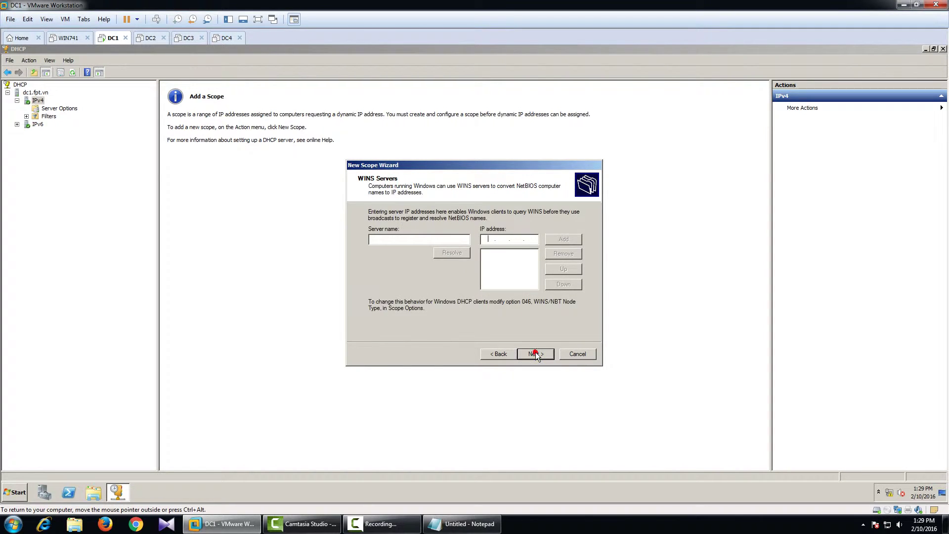
click(536, 354)
click(535, 354)
click(536, 354)
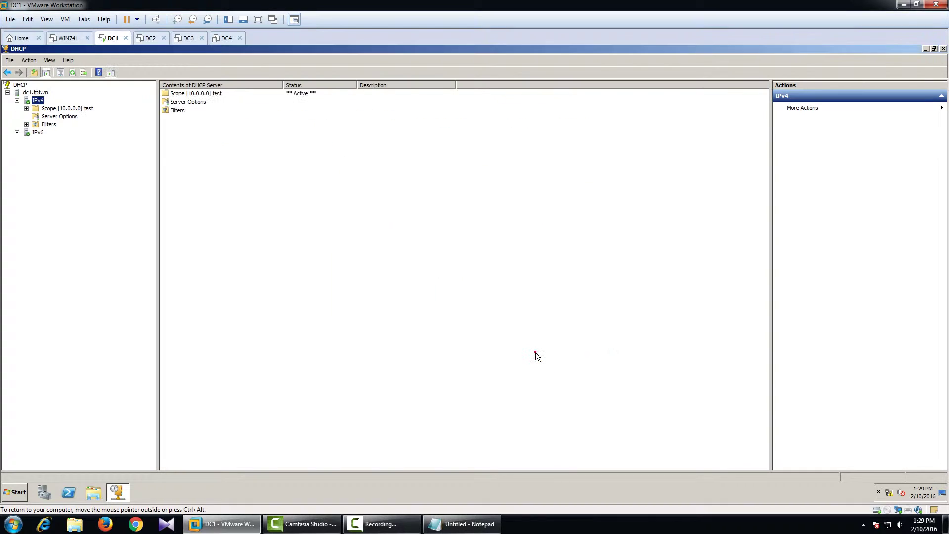
- Inspect the test scope's address pool 10.0.0.30–10.0.0.200, leases, reservations and options
double_click(43, 109)
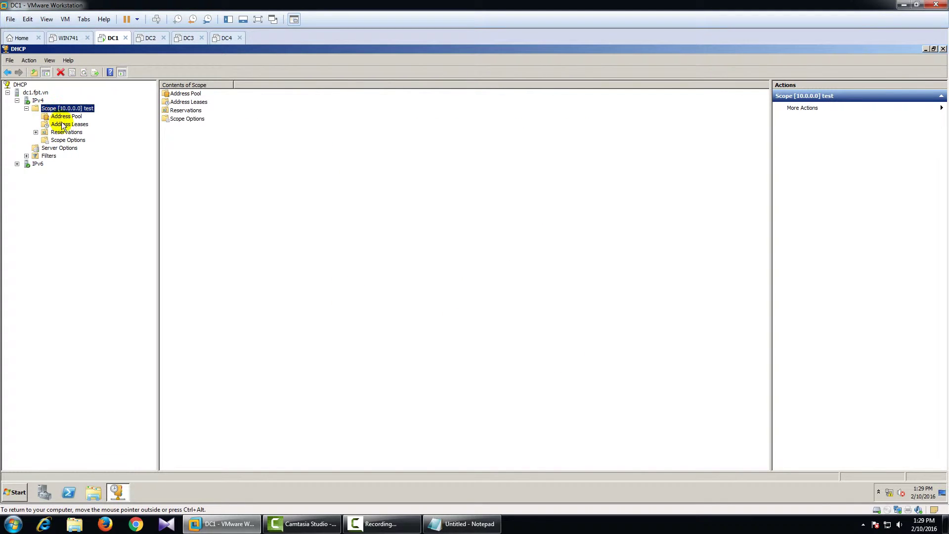
click(61, 118)
click(64, 124)
click(70, 132)
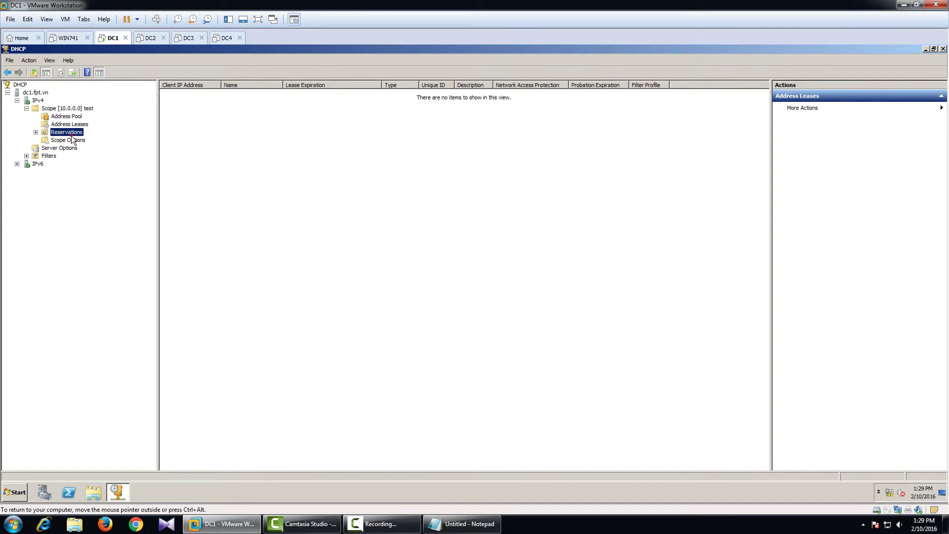
click(71, 140)
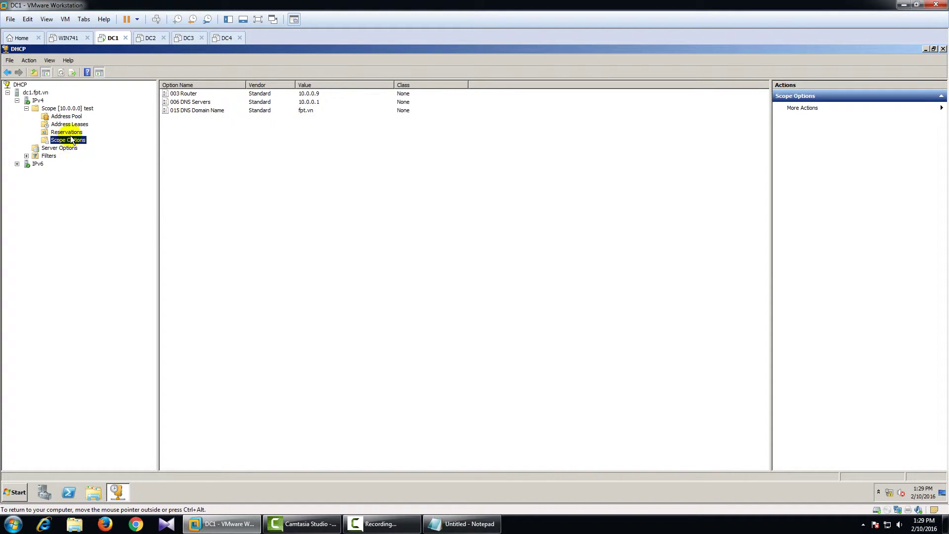
click(76, 117)
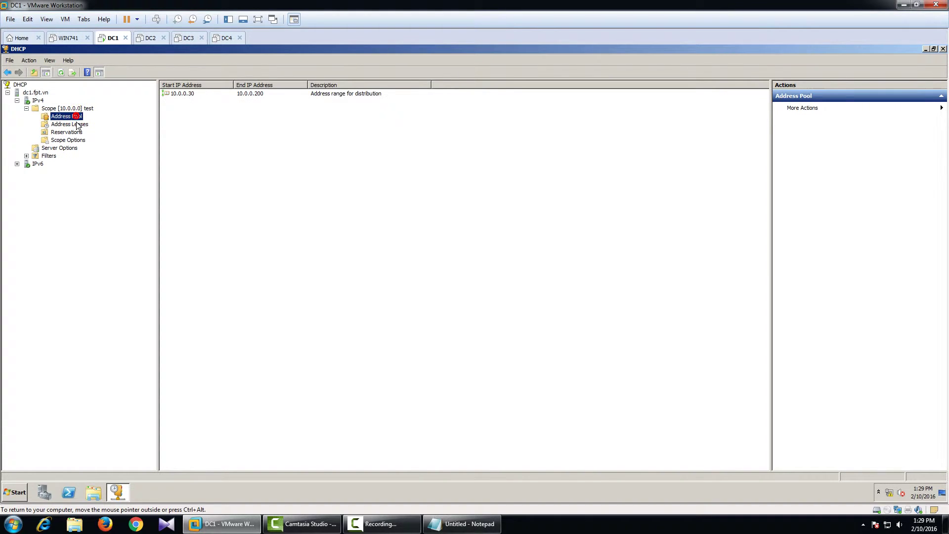
- Back up dc1.fpt.vn's DHCP data to a new backup_DHCP folder on Local Disk (C:)
click(32, 93)
right_click(38, 93)
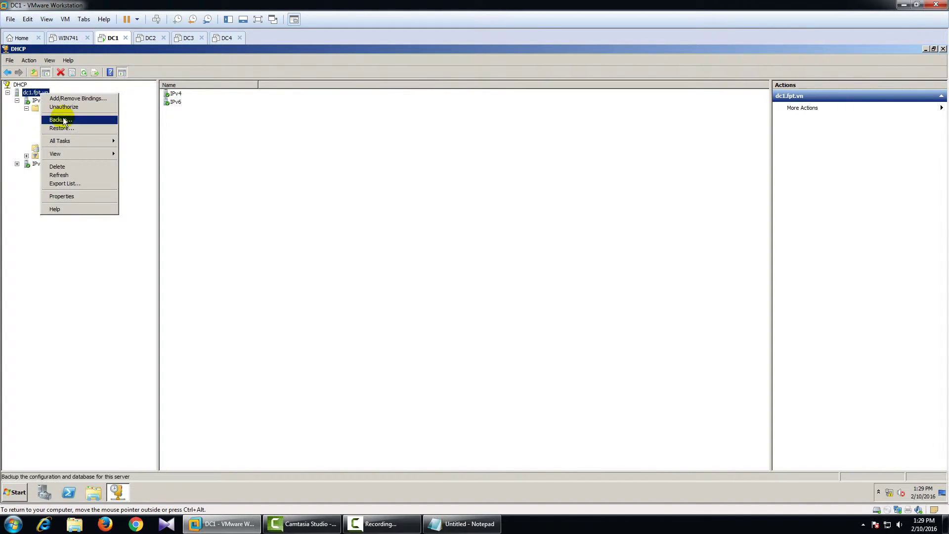
click(63, 118)
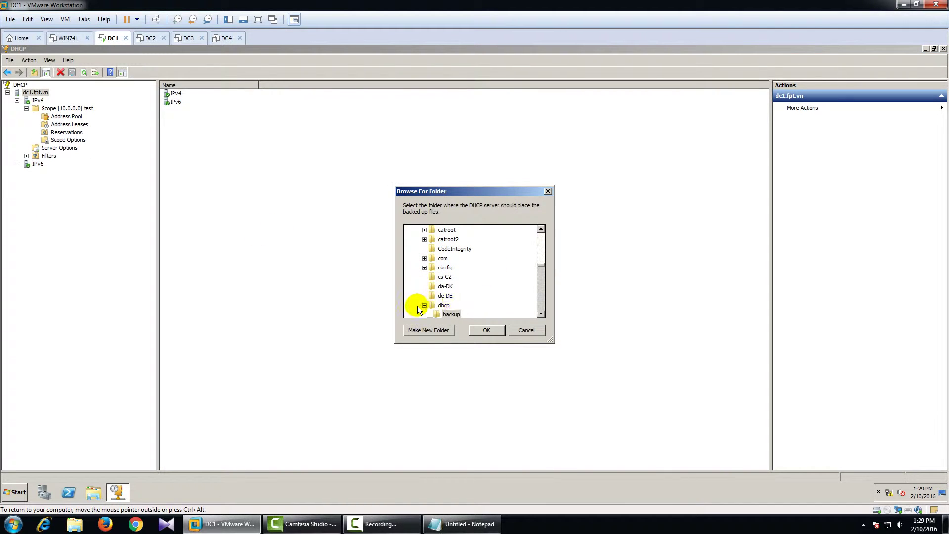
drag(540, 263, 542, 230)
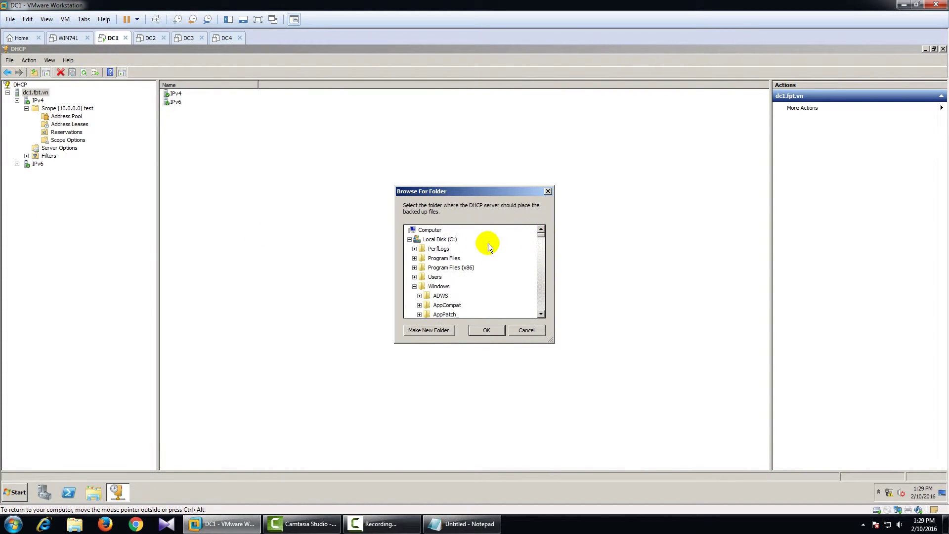
click(414, 287)
click(440, 239)
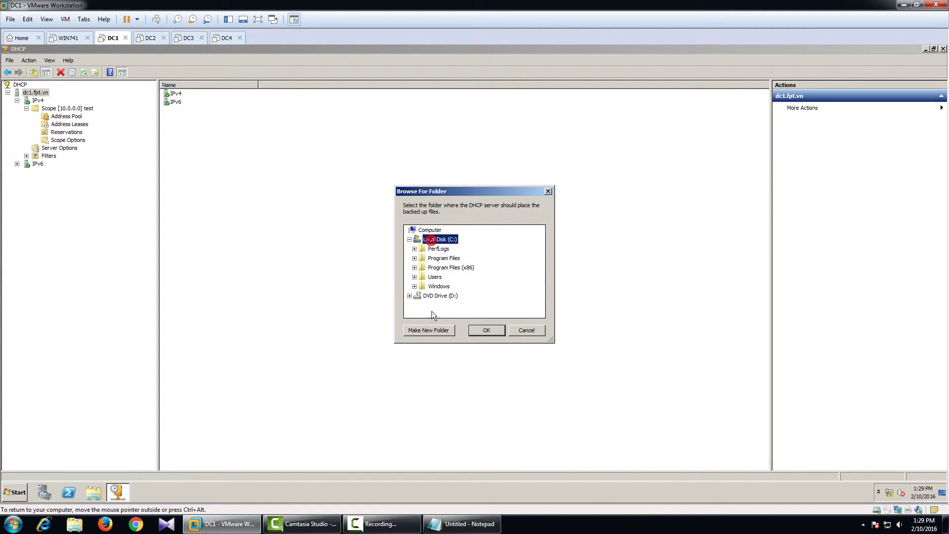
click(429, 331)
text(bac)
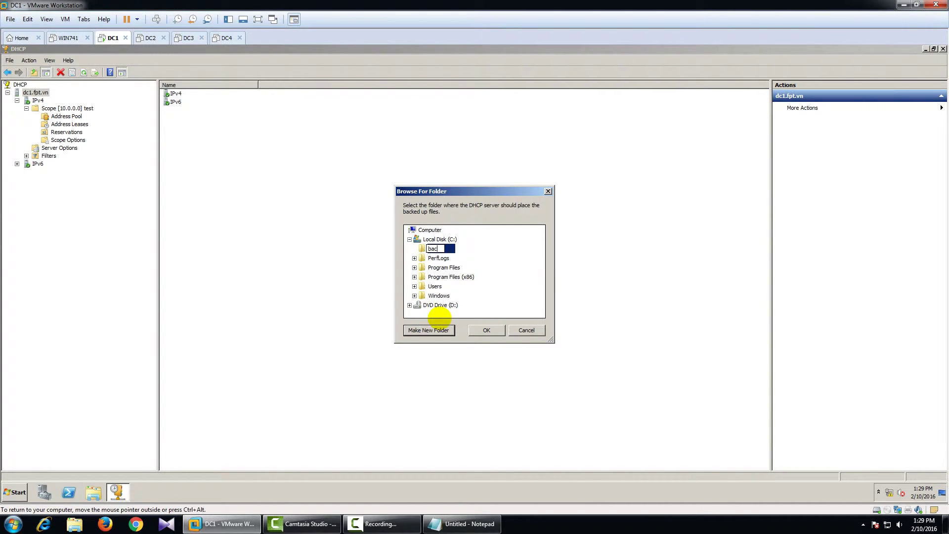
text(kup_DHCP)
click(486, 330)
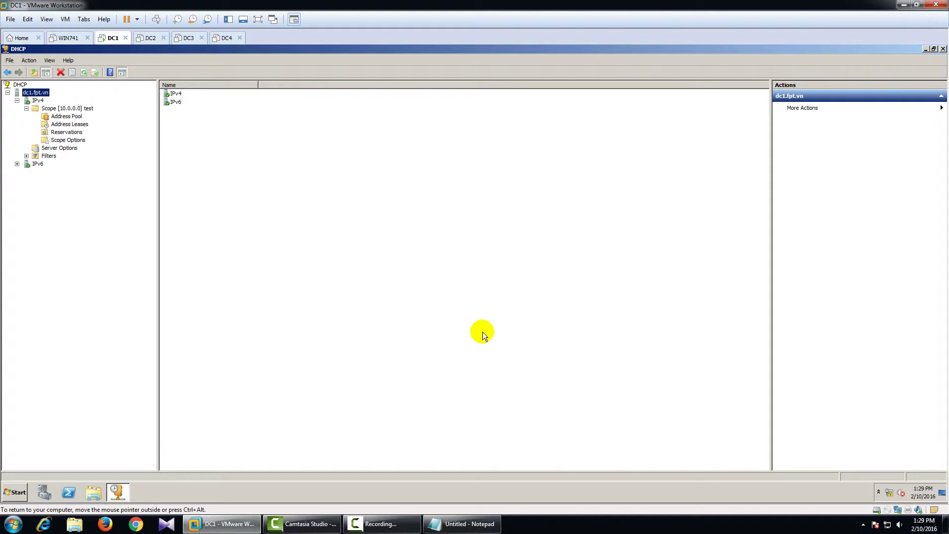
click(93, 492)
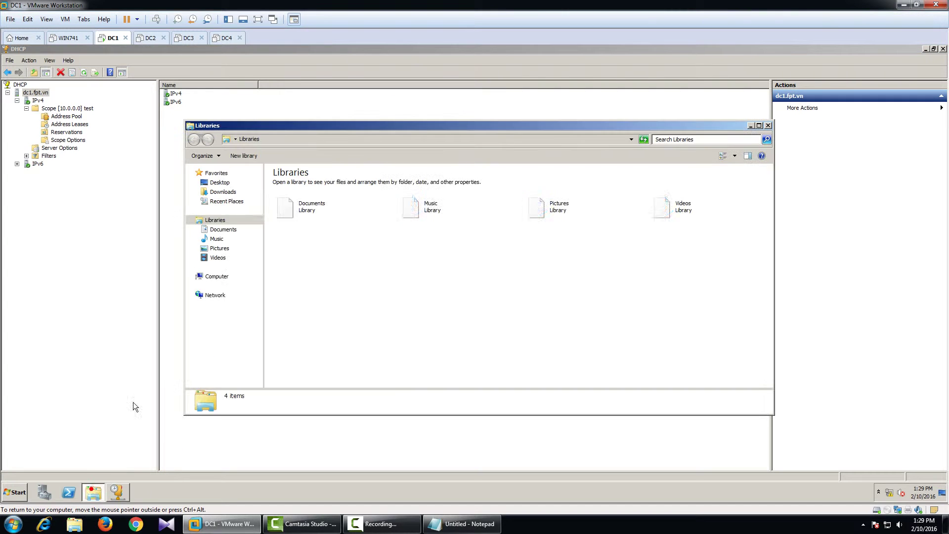
click(236, 277)
double_click(339, 194)
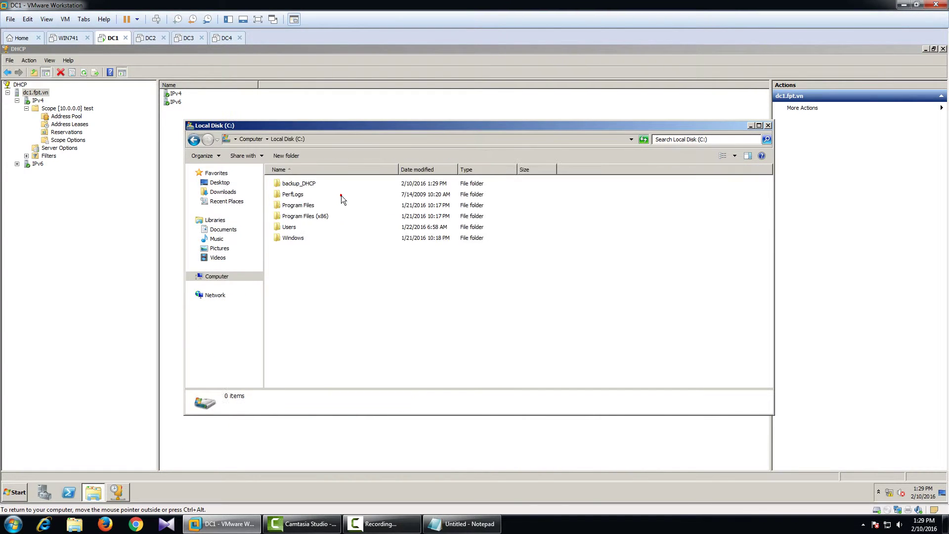
click(300, 186)
double_click(302, 188)
click(299, 184)
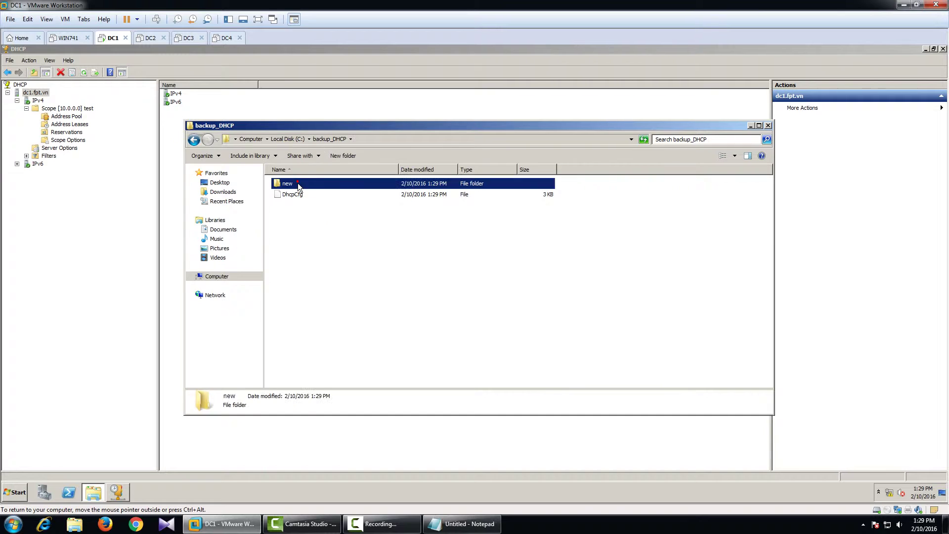
click(299, 194)
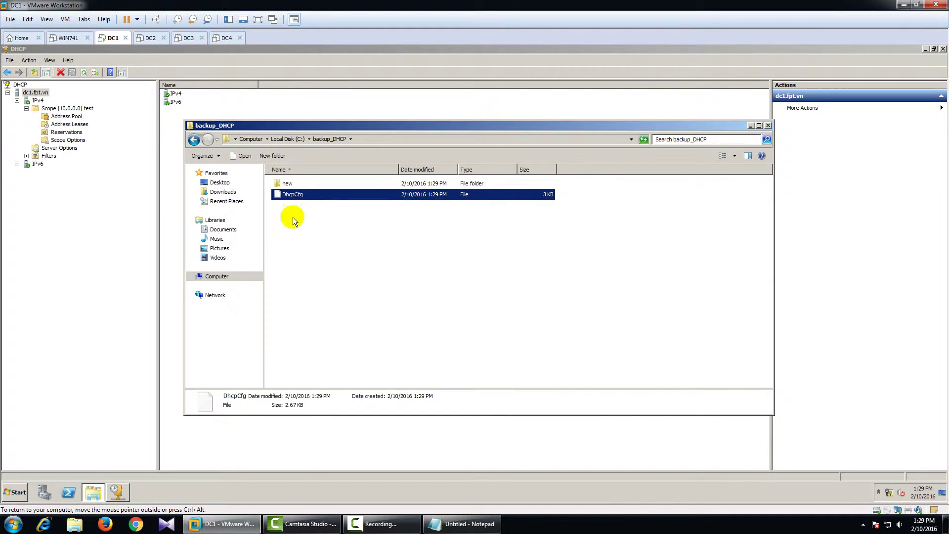
double_click(302, 184)
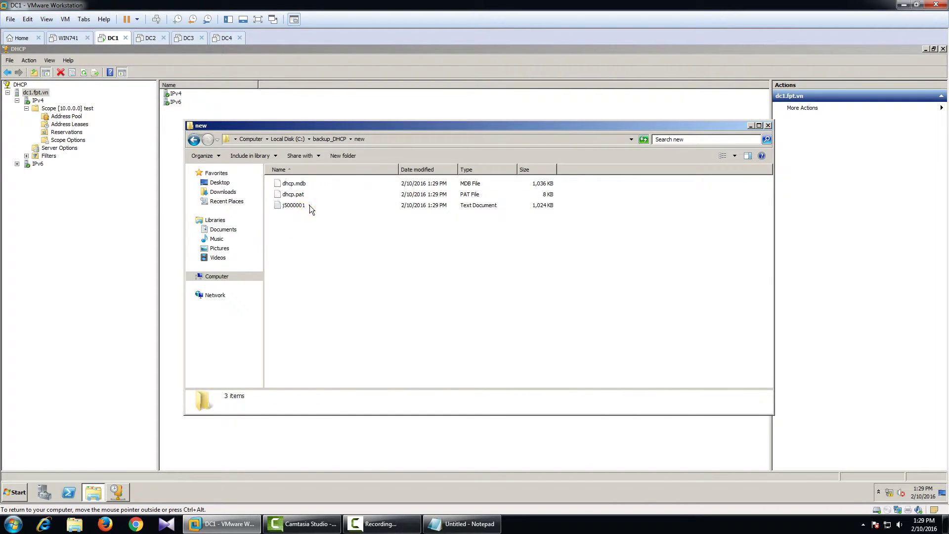
click(309, 205)
click(768, 125)
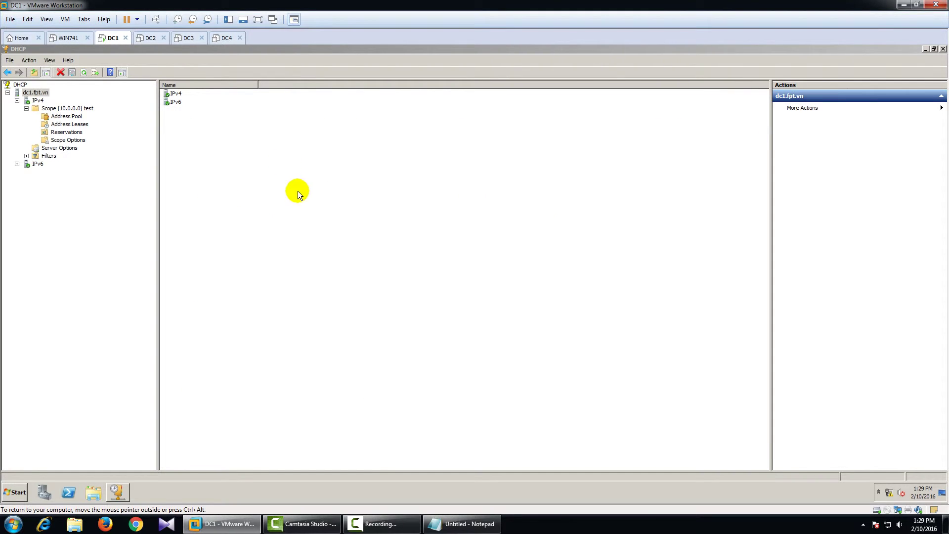
click(149, 39)
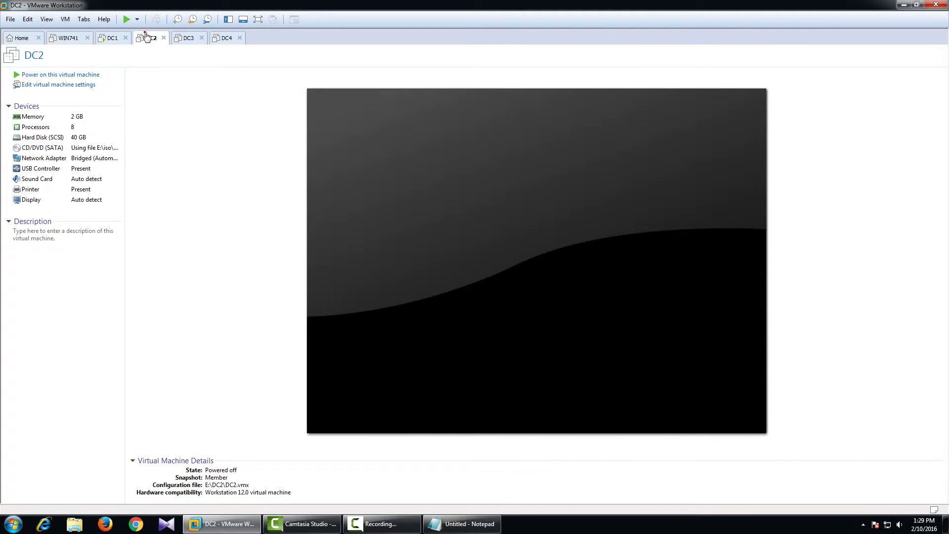
- Power on DC2, log on as domain administrator with the password, and close Initial Configuration Tasks
click(57, 76)
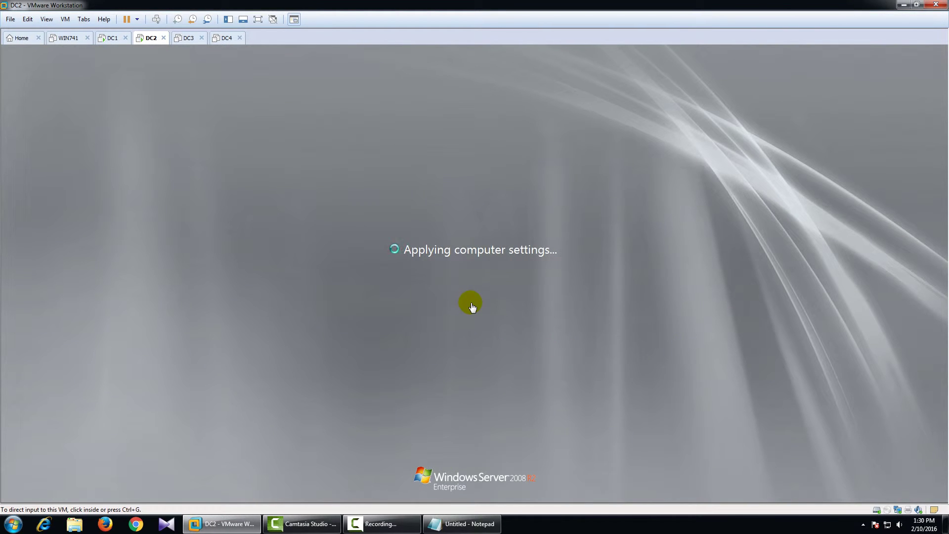
click(472, 307)
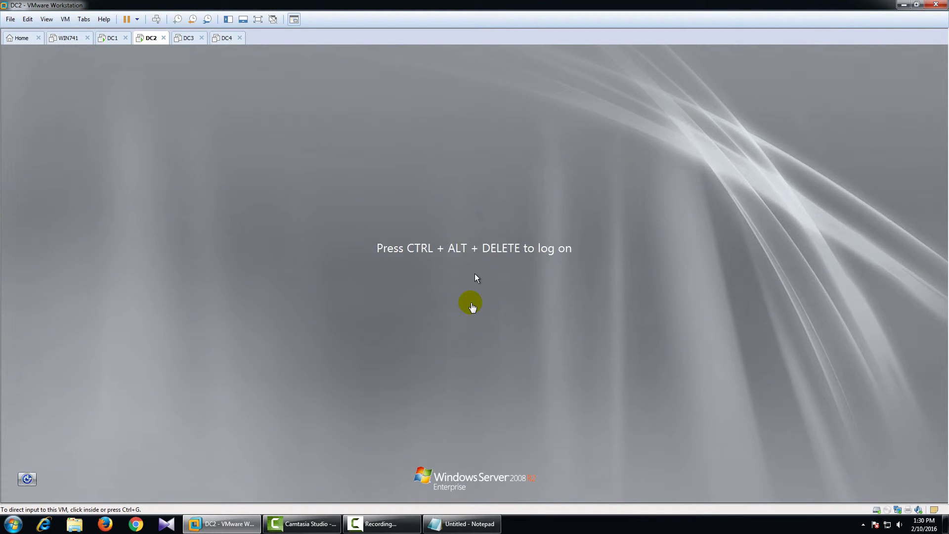
key(ctrl+alt+Insert)
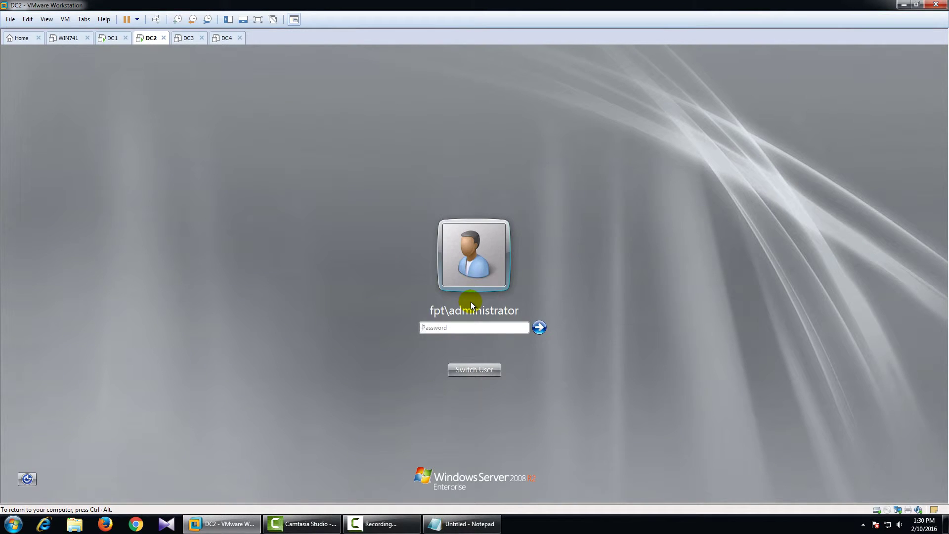
text(P)
key(Return)
key(Return)
text(P@)
key(Return)
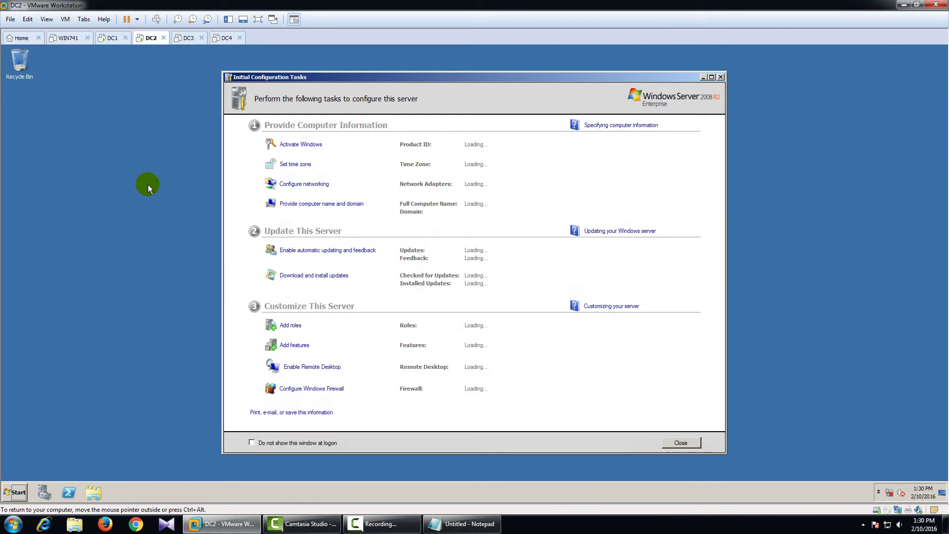
click(681, 443)
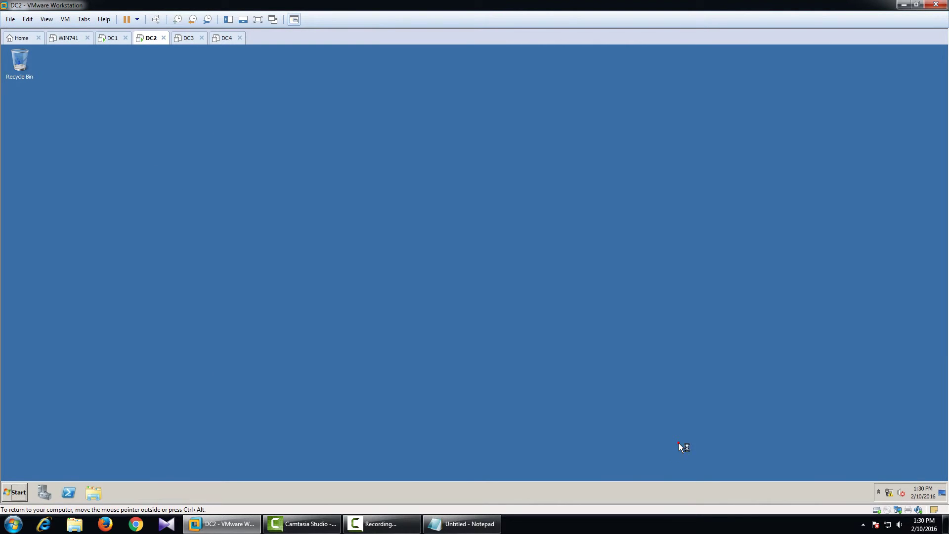
- Open the IPv4 properties of DC2's Local Area Connection from Network and Sharing Center
click(564, 115)
right_click(891, 492)
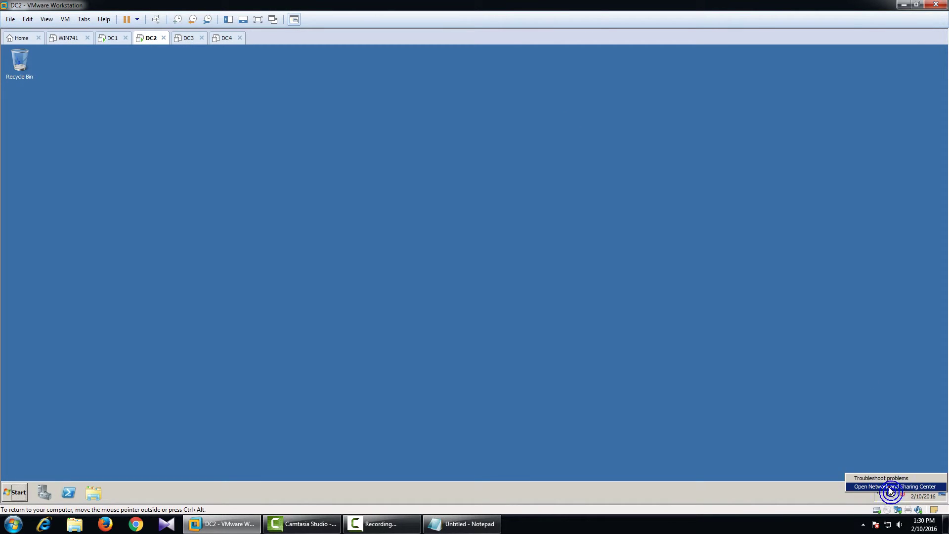
click(889, 487)
click(248, 177)
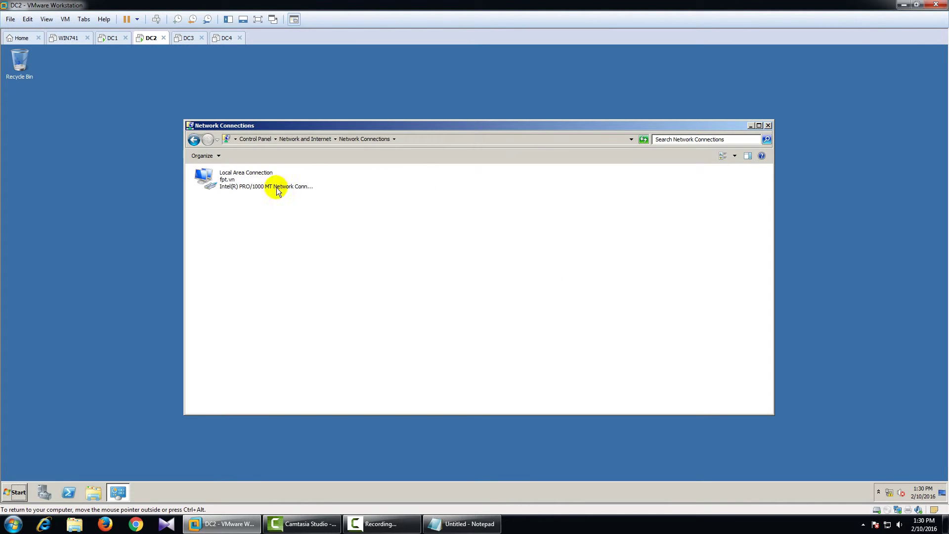
double_click(273, 186)
click(416, 350)
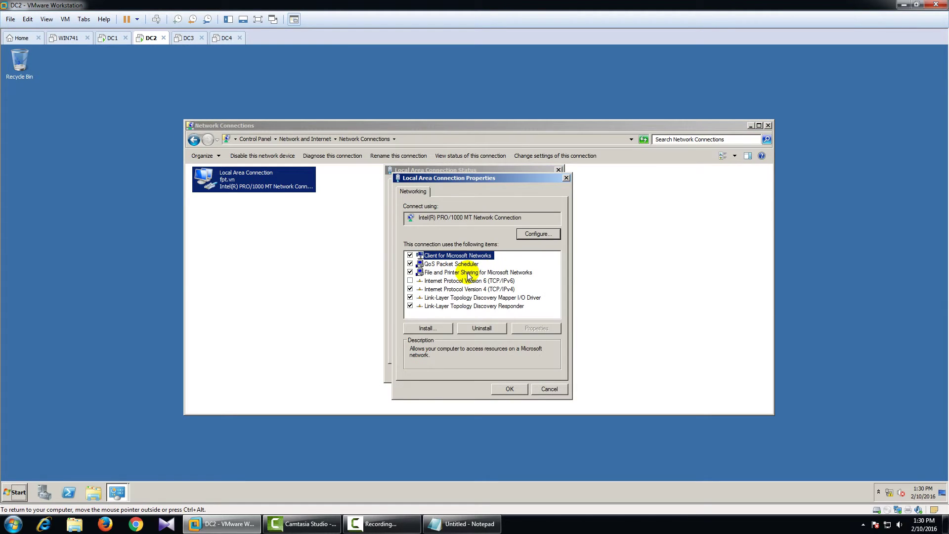
double_click(499, 291)
- Enter default gateway 10.0.0.9 and save the adapter's IPv4 settings
click(525, 318)
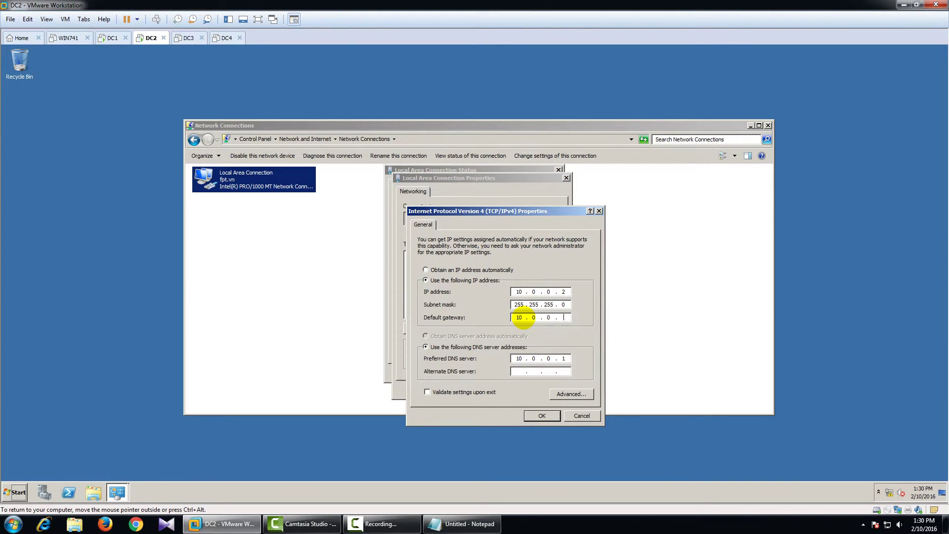
text(10.0.0.9)
click(543, 416)
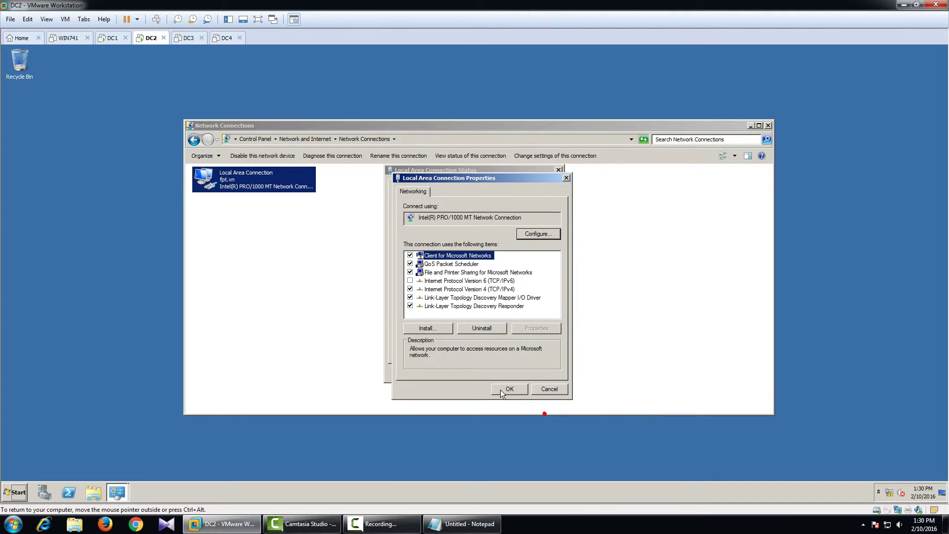
click(508, 390)
click(534, 376)
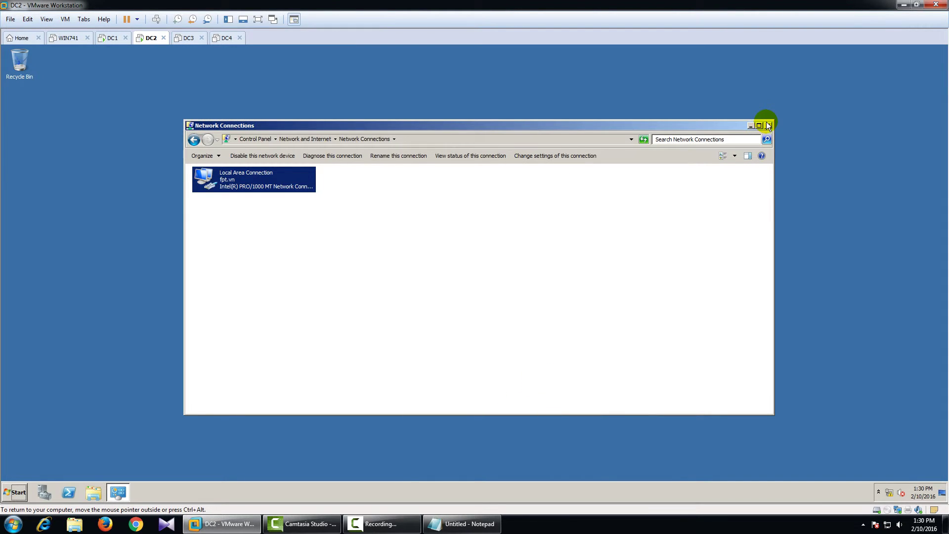
click(768, 125)
click(15, 492)
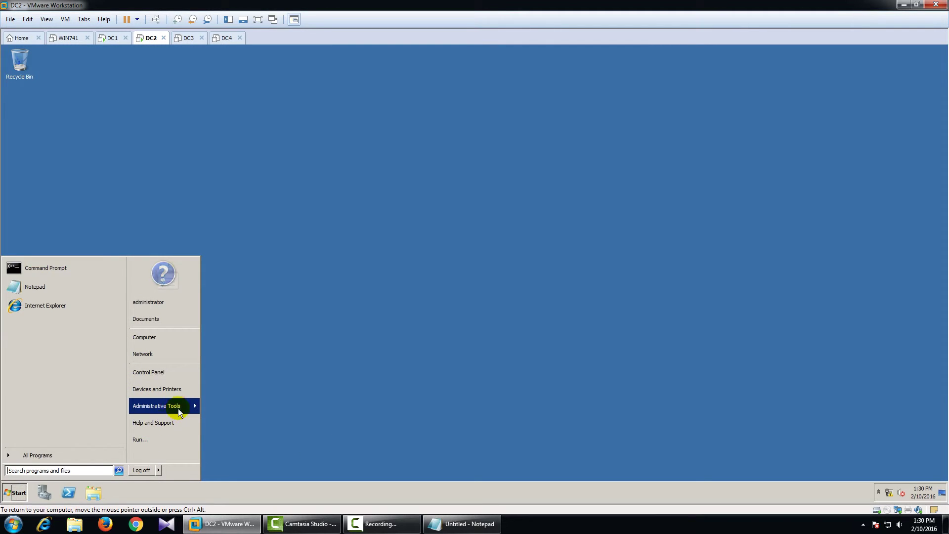
- Start Add Roles in Server Manager, select DHCP Server and keep the 10.0.0.2 binding
click(43, 494)
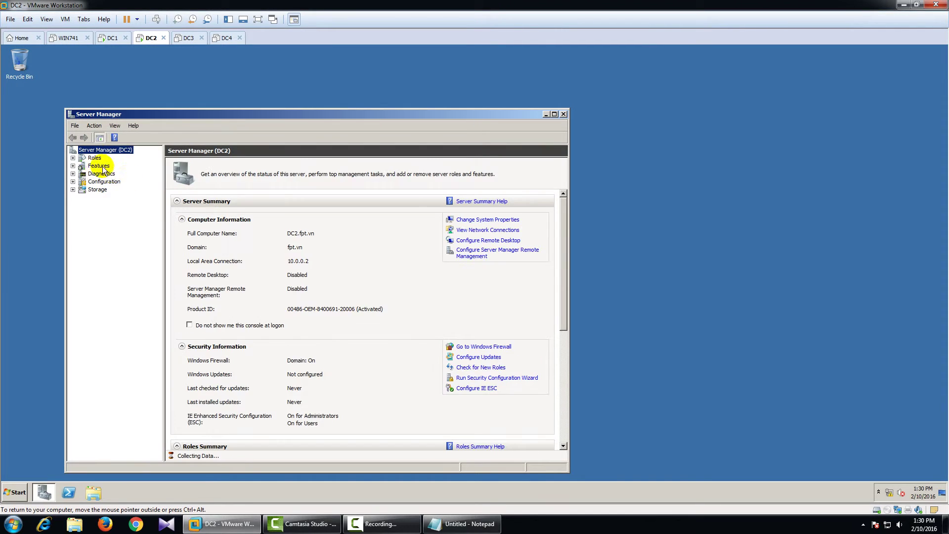
click(95, 158)
click(474, 220)
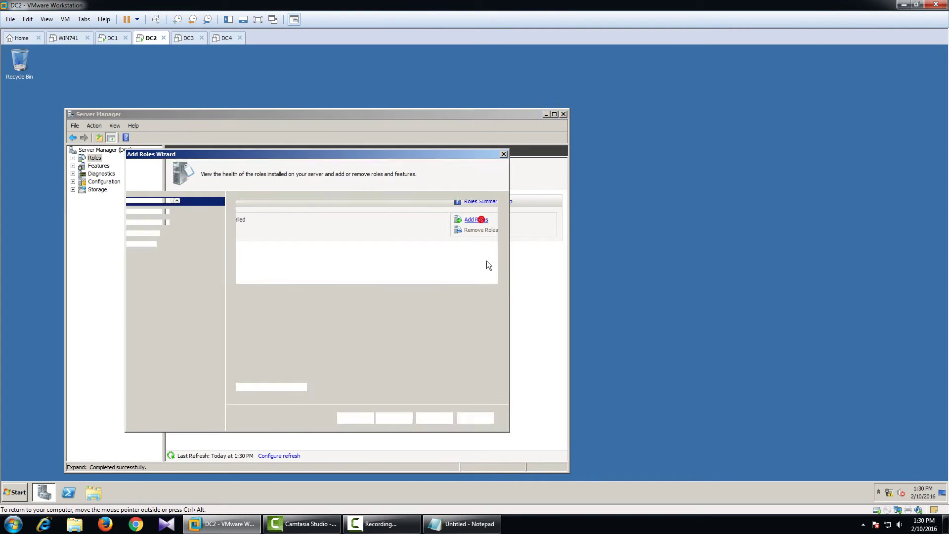
click(396, 418)
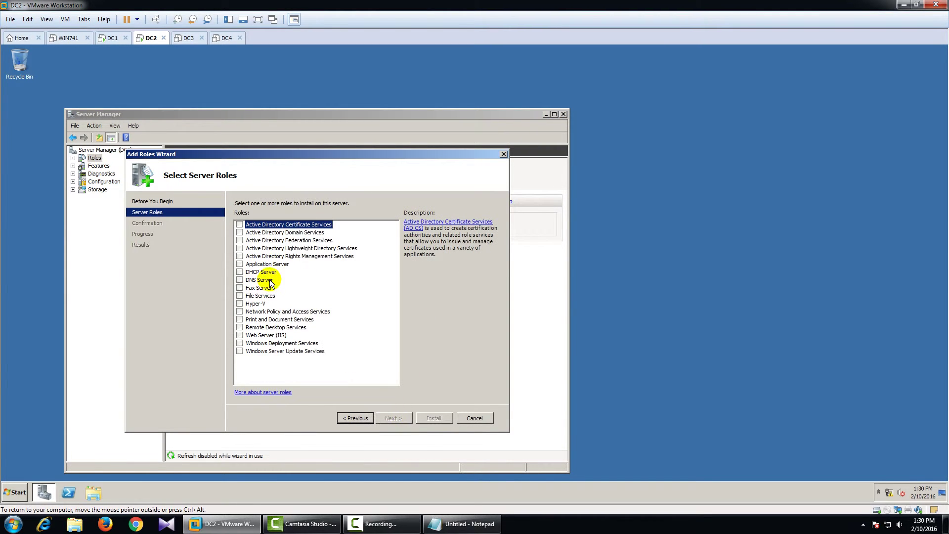
click(240, 272)
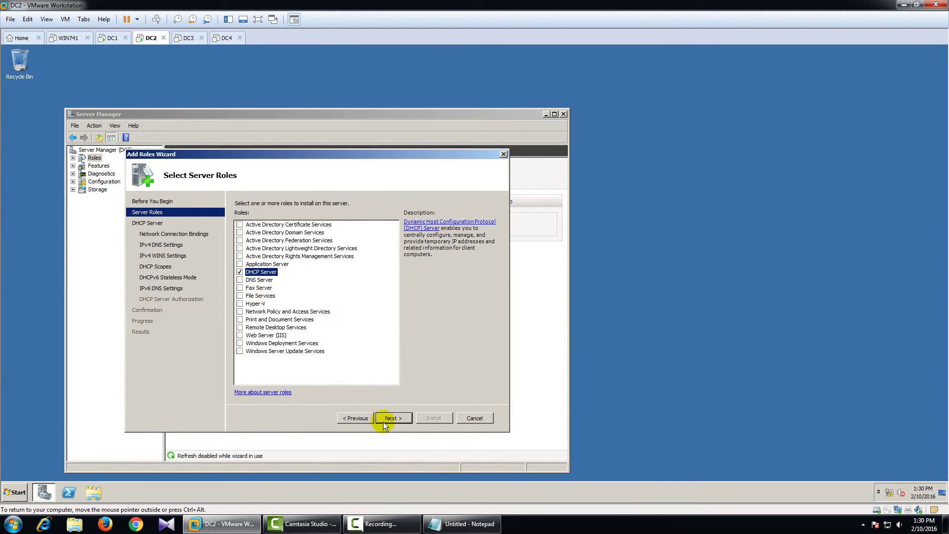
click(394, 419)
click(393, 419)
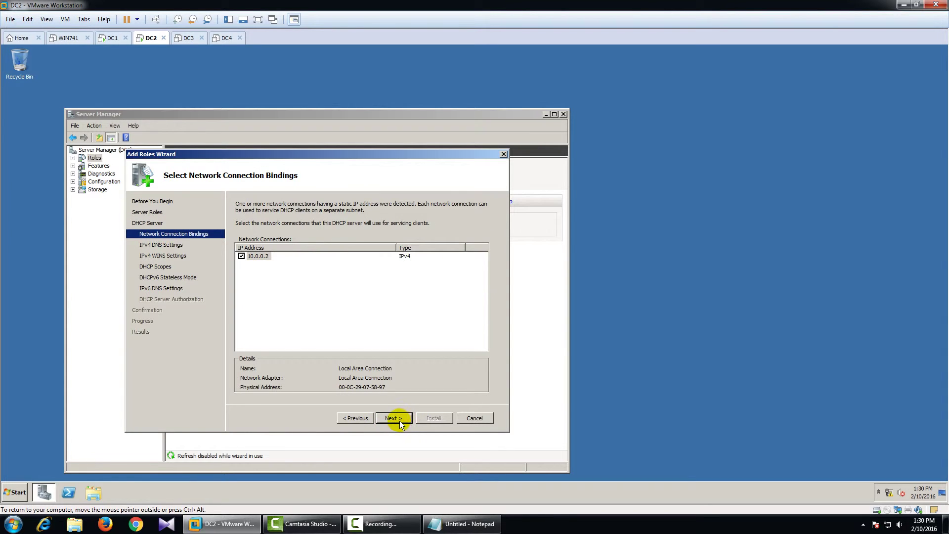
click(398, 419)
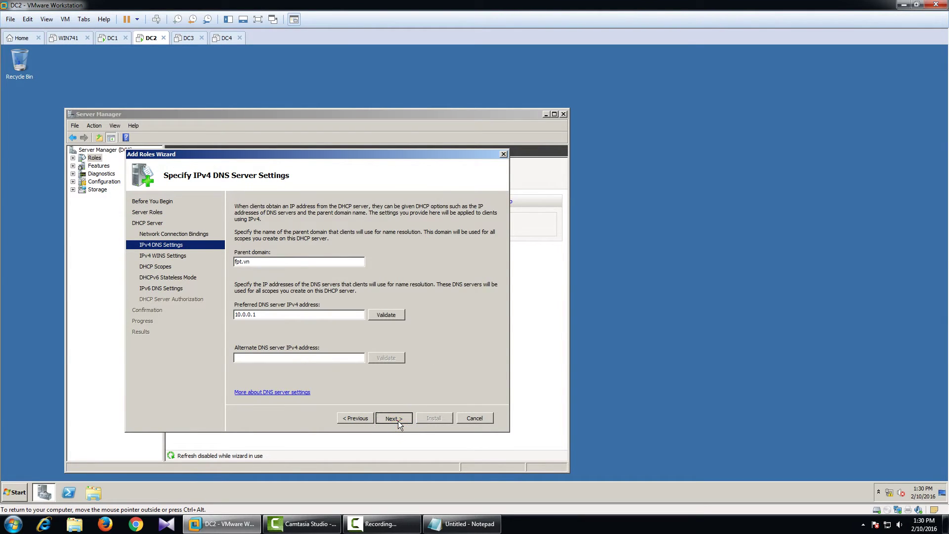
- Accept DNS settings, skip WINS and scopes, disable DHCPv6 stateless mode, and install the role
click(399, 421)
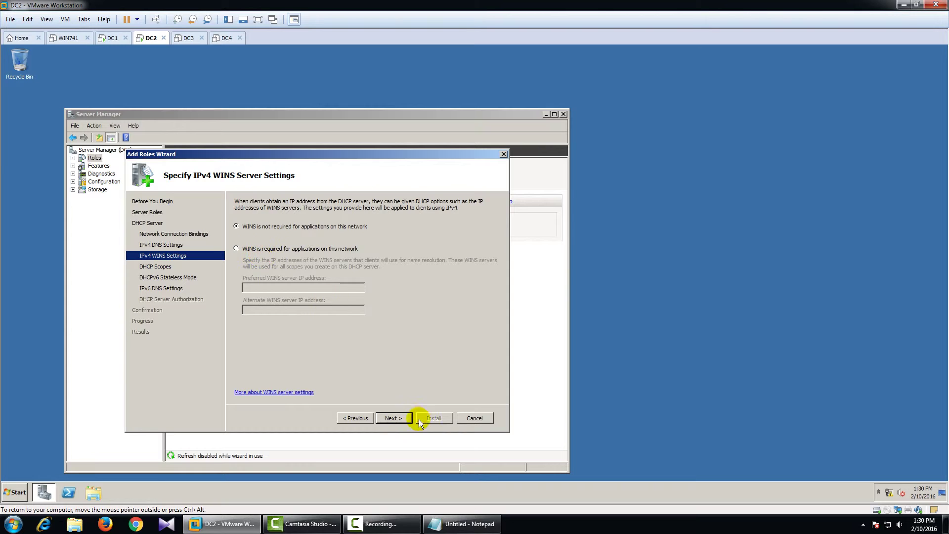
click(402, 421)
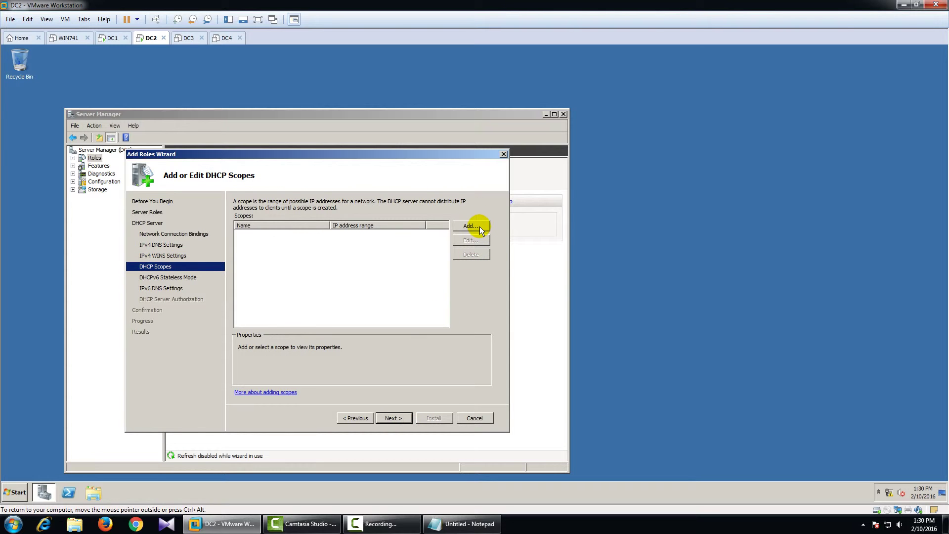
click(408, 416)
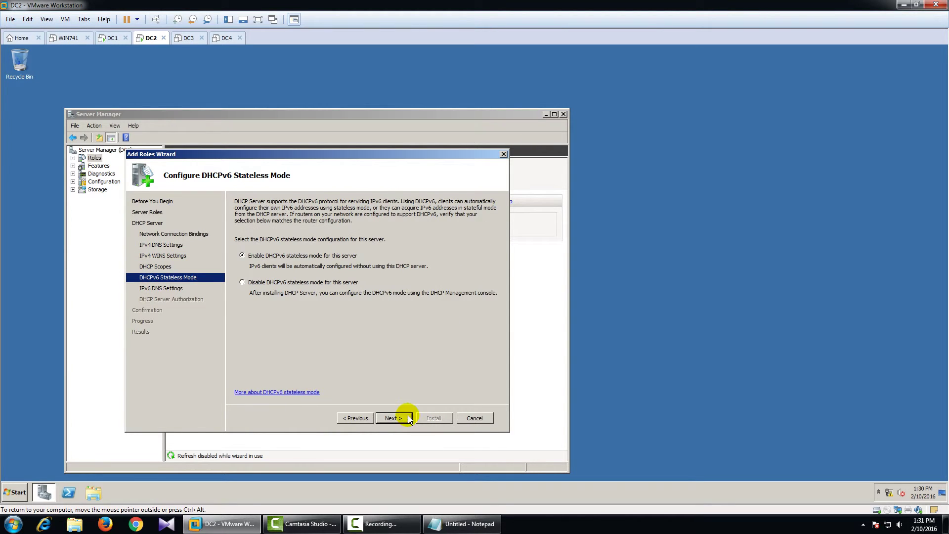
click(324, 283)
click(392, 419)
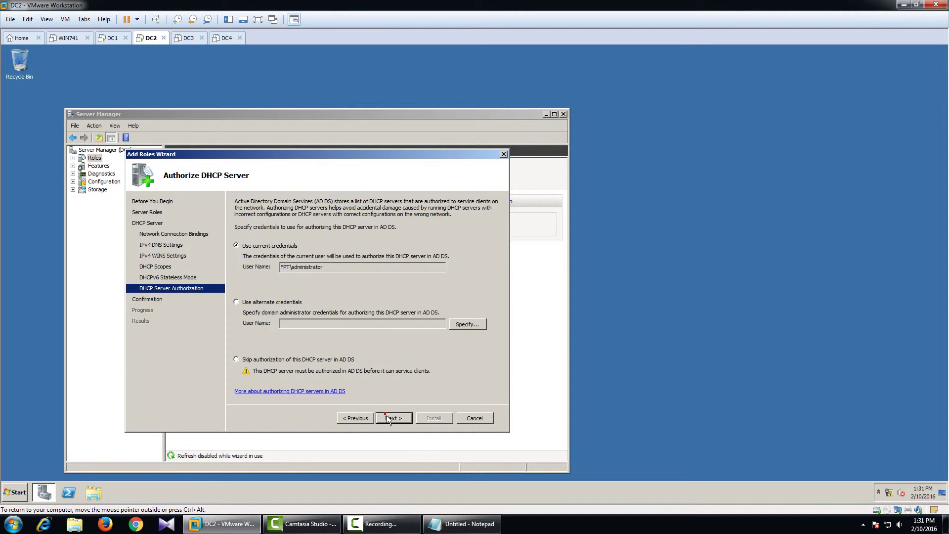
click(390, 418)
click(426, 418)
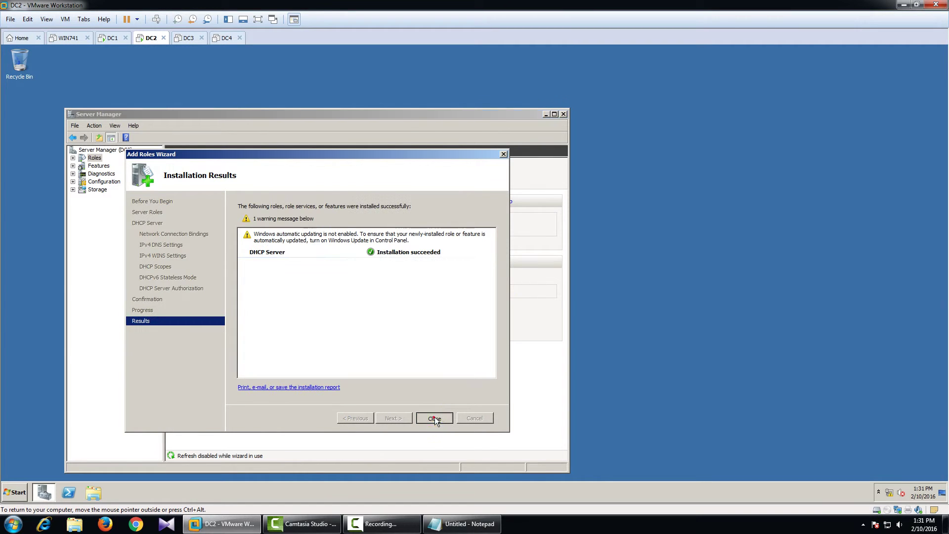
click(434, 417)
click(564, 114)
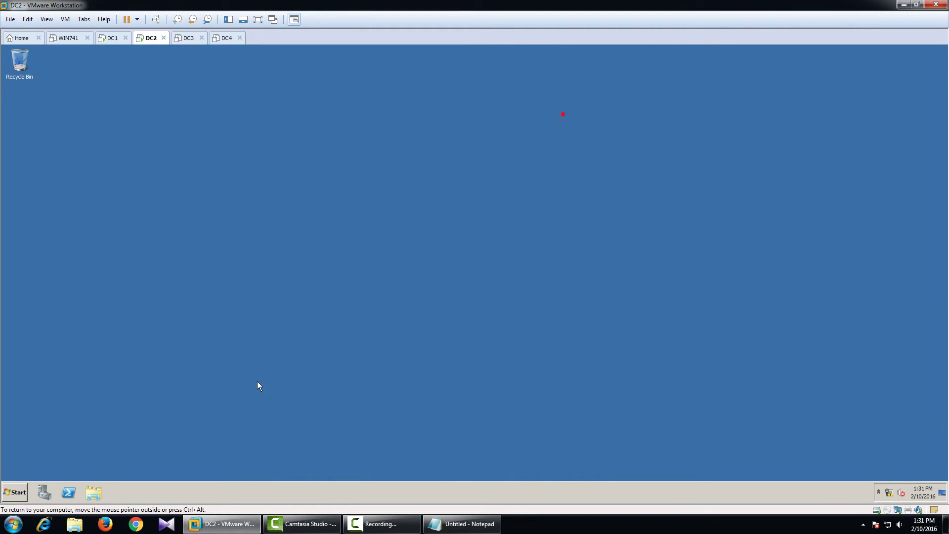
- Launch DC2's DHCP console maximized and expand its IPv4 node
click(15, 492)
mouse_move(174, 406)
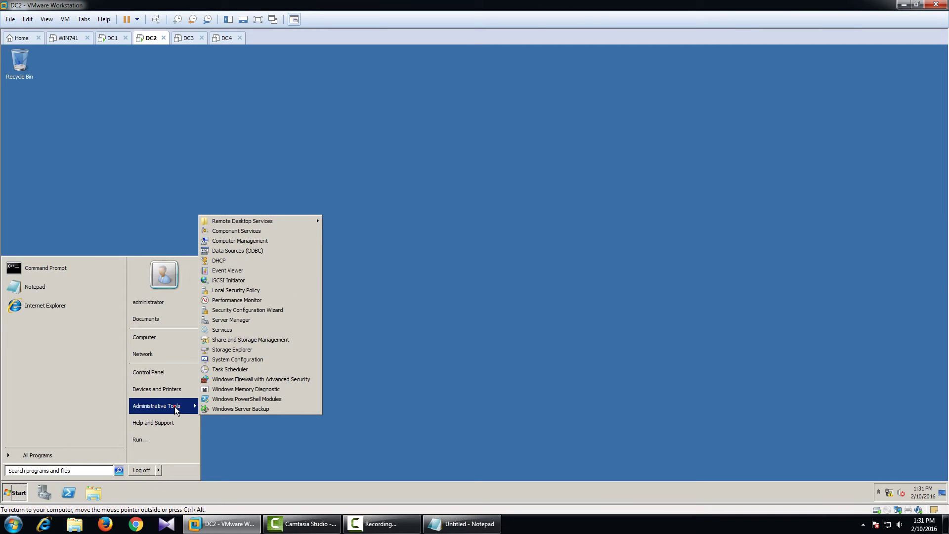
click(248, 258)
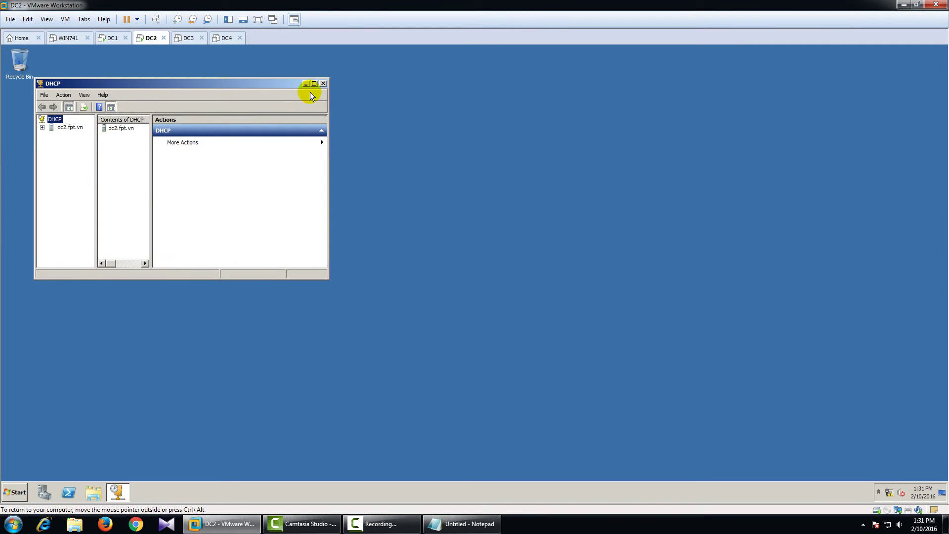
click(314, 83)
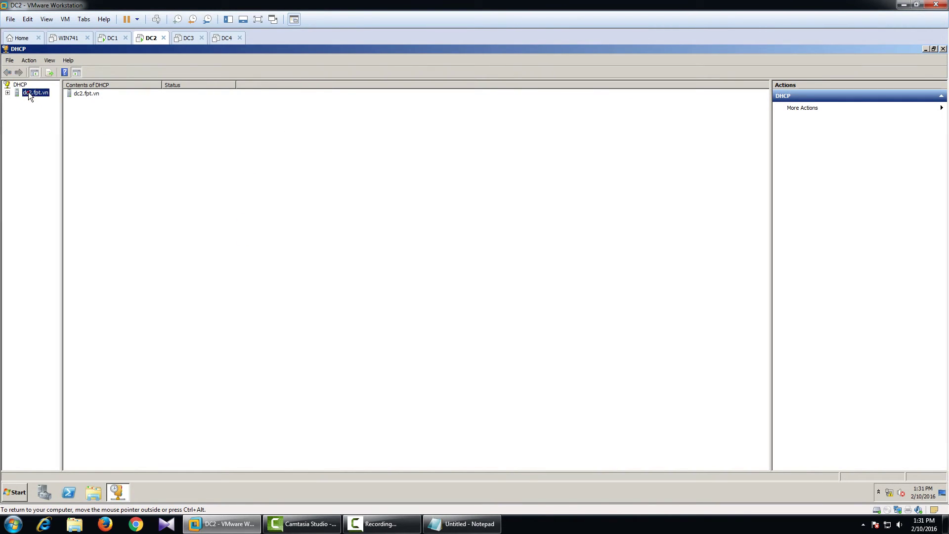
double_click(78, 94)
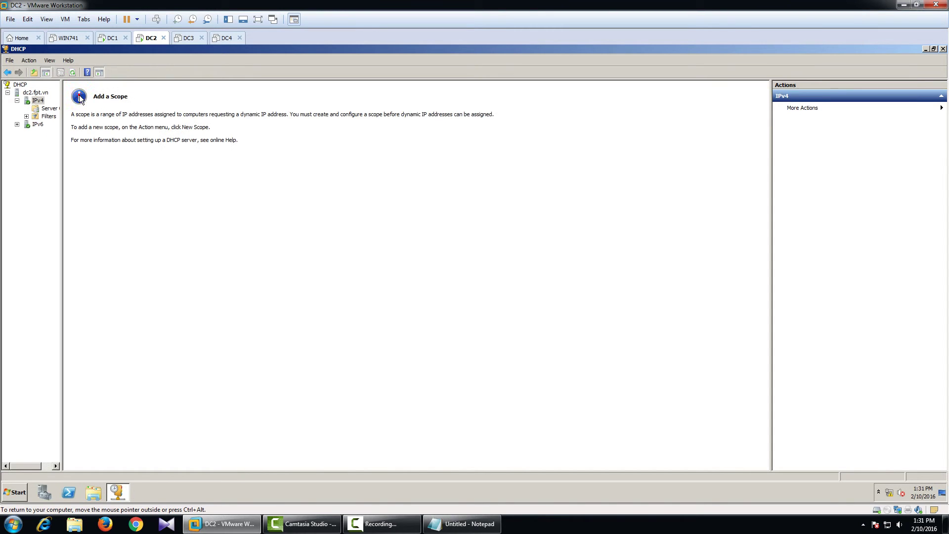
drag(62, 126, 123, 124)
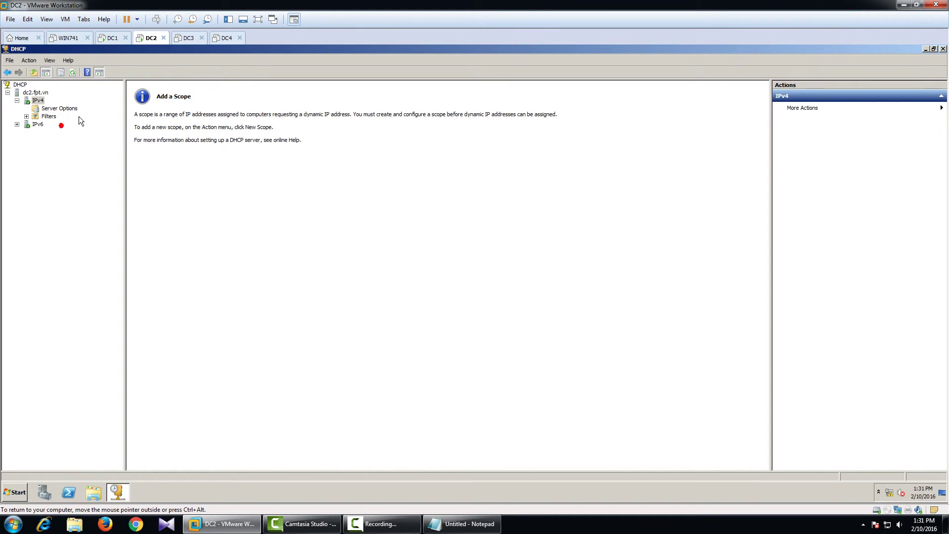
- Check DC2's server options (DNS 10.0.0.1, domain fpt.vn) and Filters, then switch to DC1
click(44, 106)
click(42, 103)
click(51, 107)
double_click(51, 116)
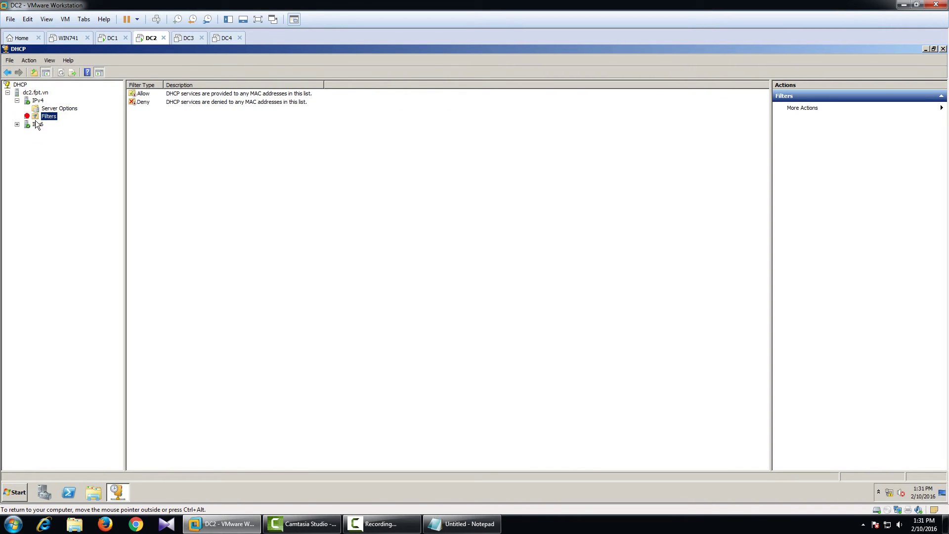
click(51, 108)
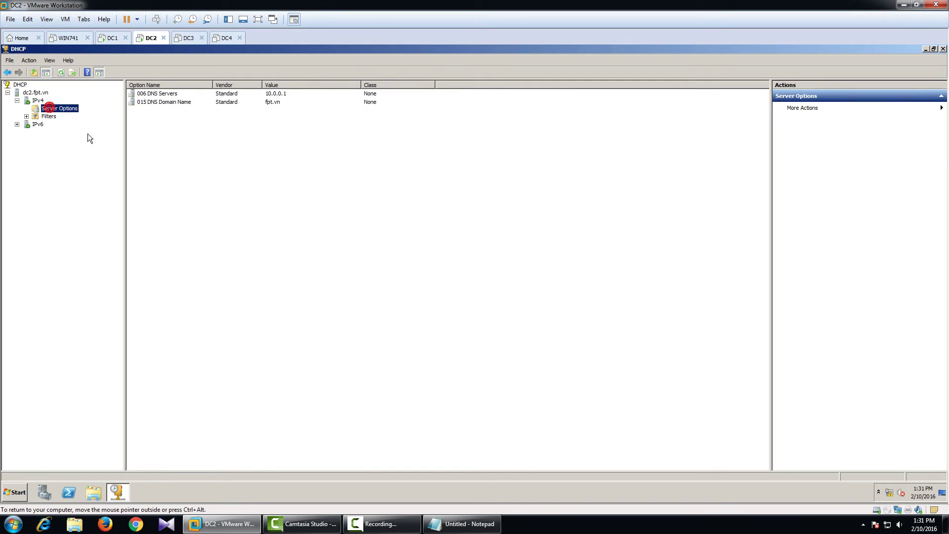
click(112, 38)
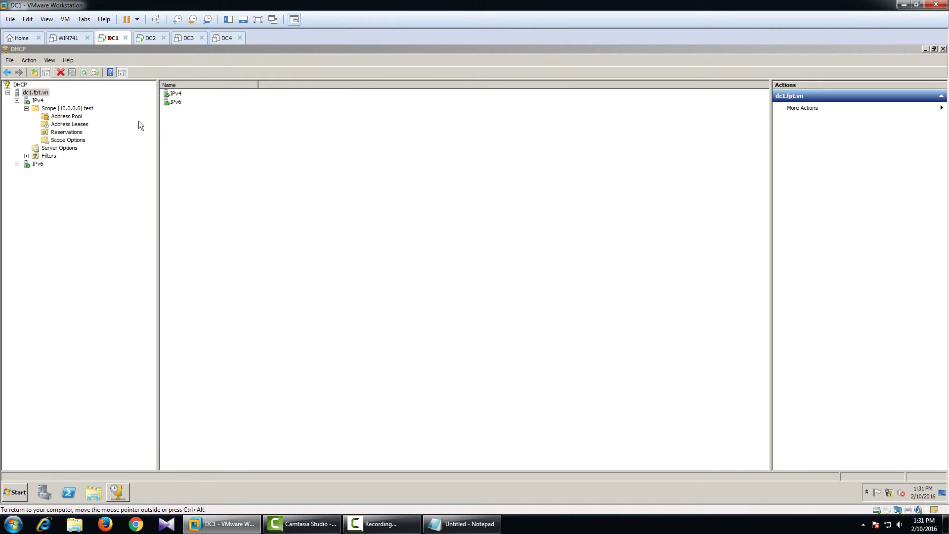
- Copy the backup_DHCP folder from DC1's C: drive to the host desktop
click(91, 493)
click(217, 276)
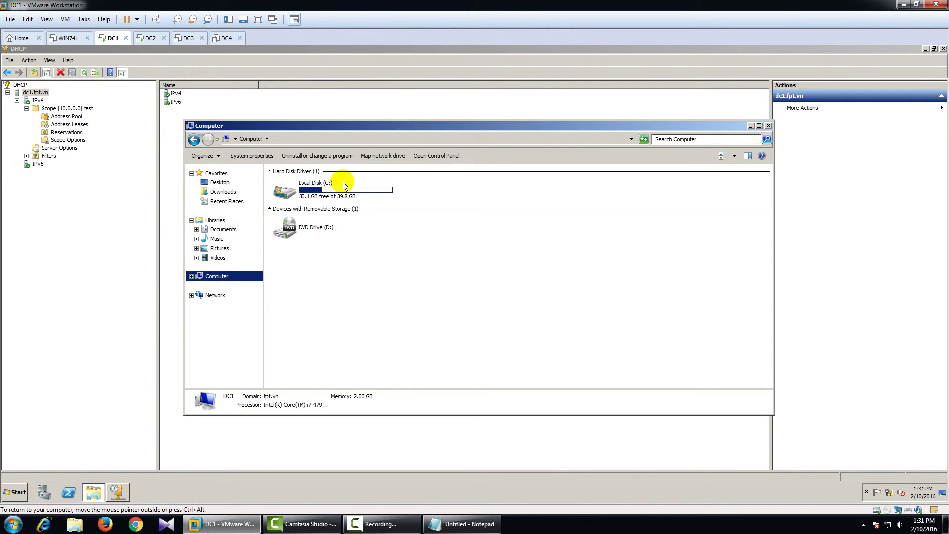
double_click(345, 186)
click(302, 184)
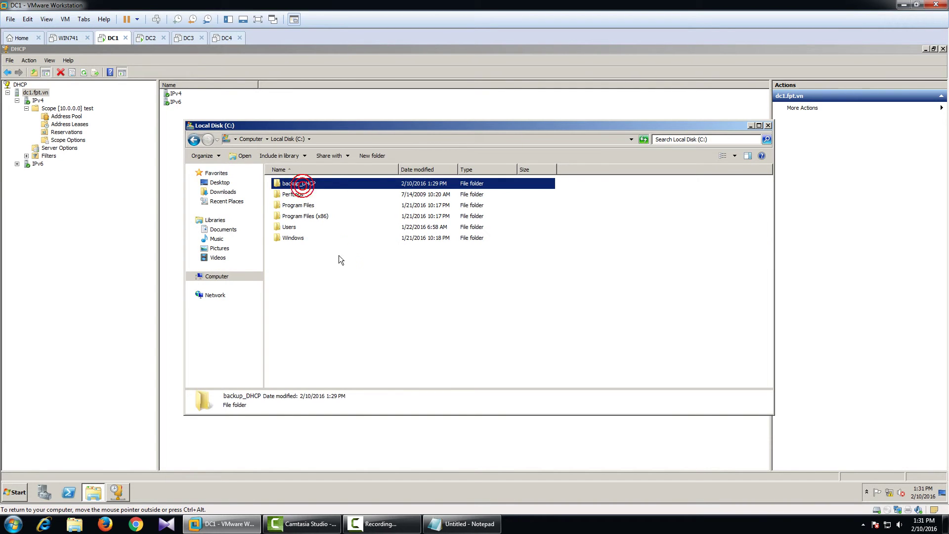
click(911, 5)
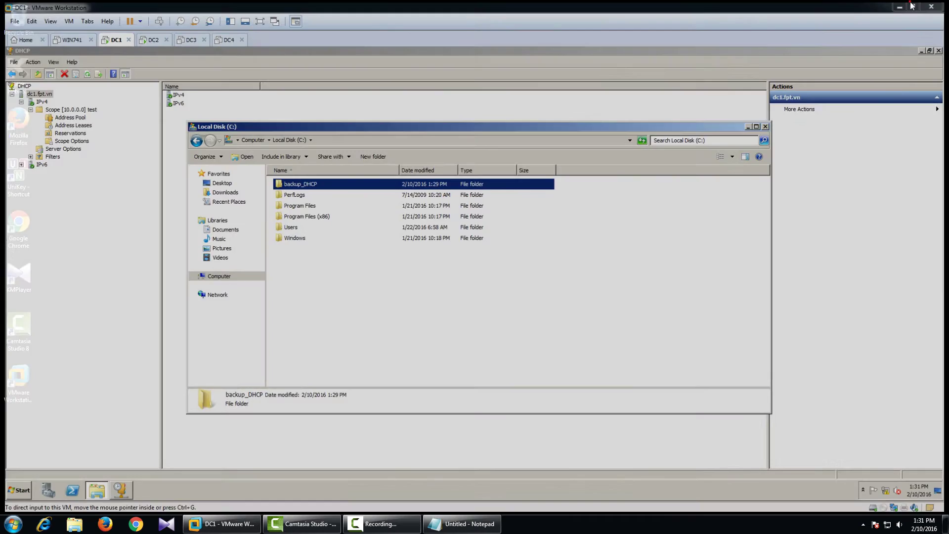
click(503, 138)
key(ctrl+v)
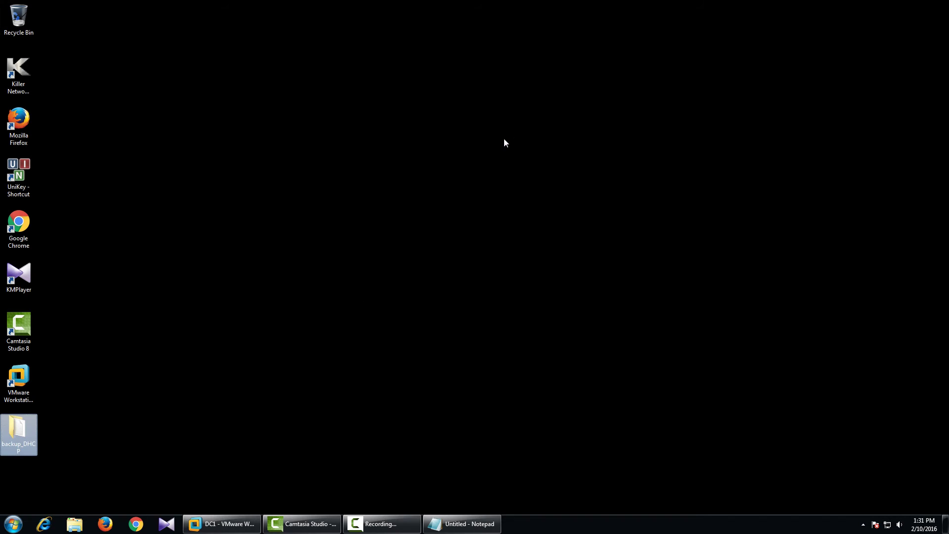
- Paste the backup_DHCP folder from the host desktop into DC2's C: drive
right_click(30, 435)
click(68, 364)
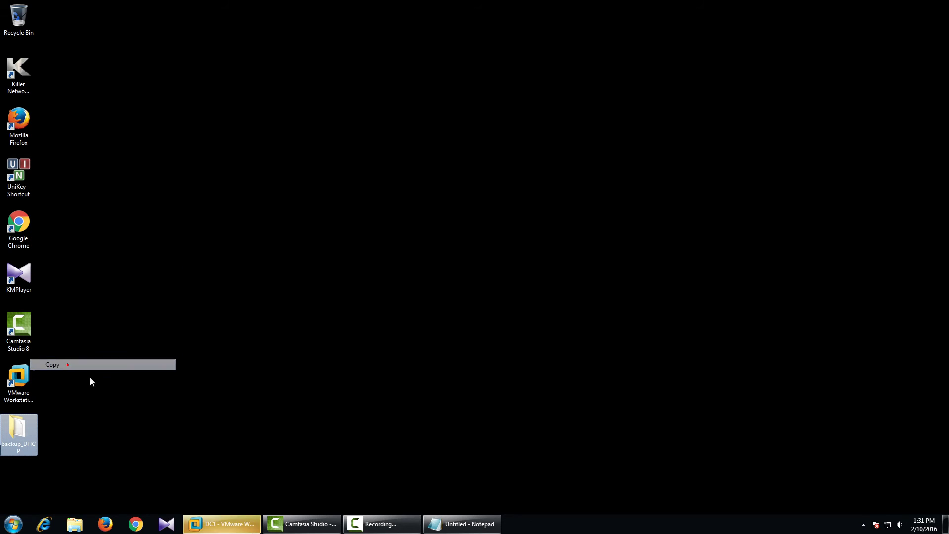
click(221, 525)
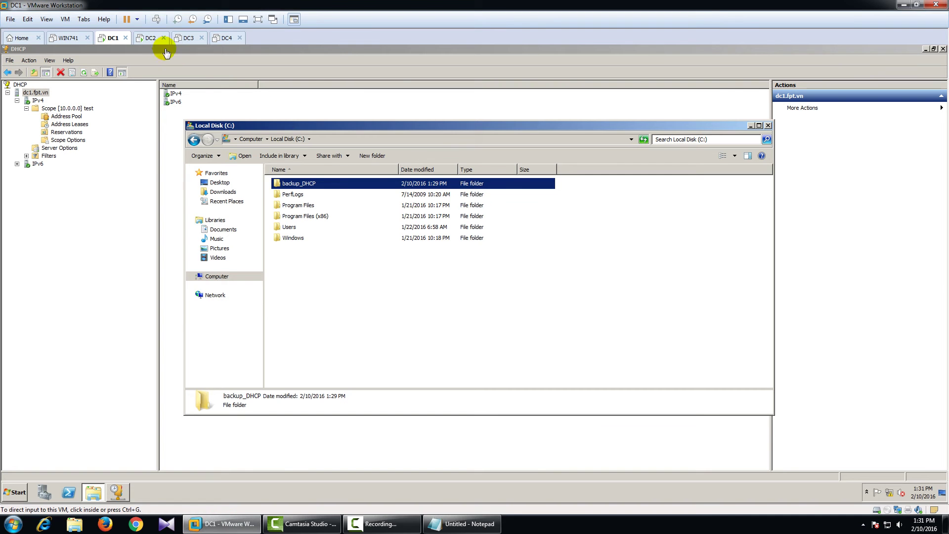
click(149, 38)
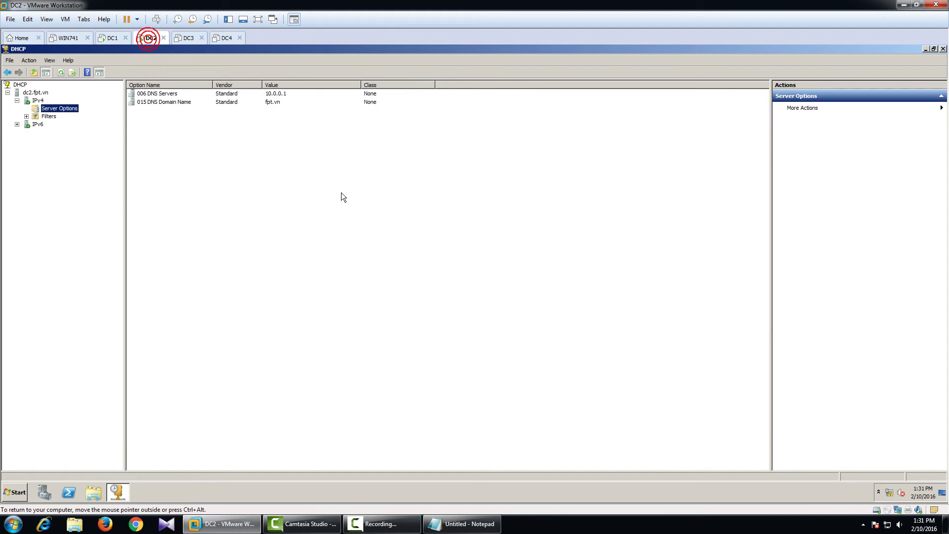
click(97, 482)
click(214, 276)
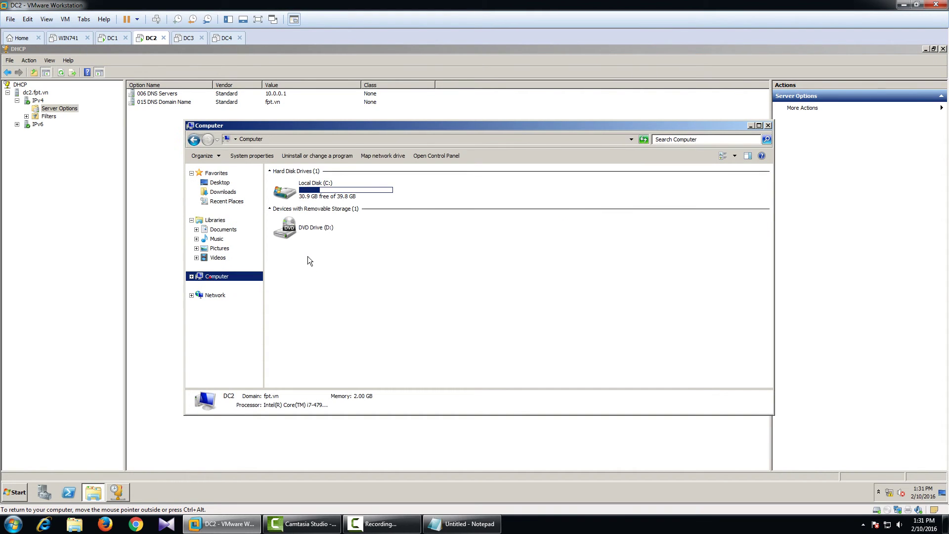
double_click(331, 192)
right_click(314, 255)
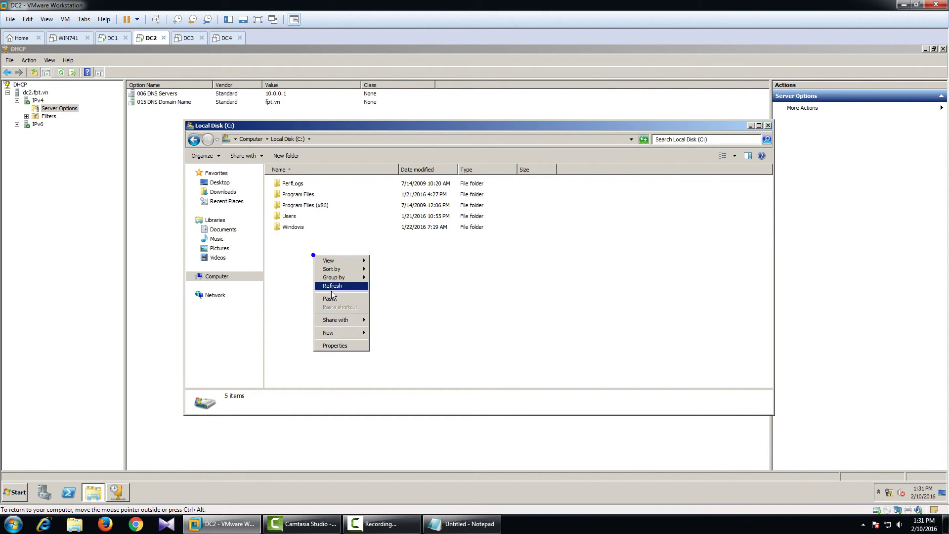
click(341, 298)
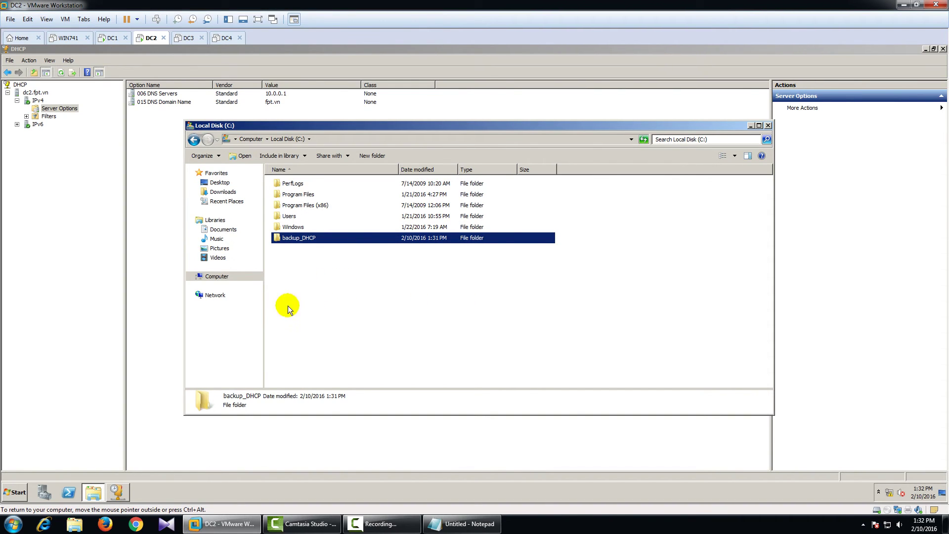
click(36, 93)
- Restore dc2.fpt.vn's DHCP database from C:\backup_DHCP and agree to restart the DHCP service
right_click(36, 93)
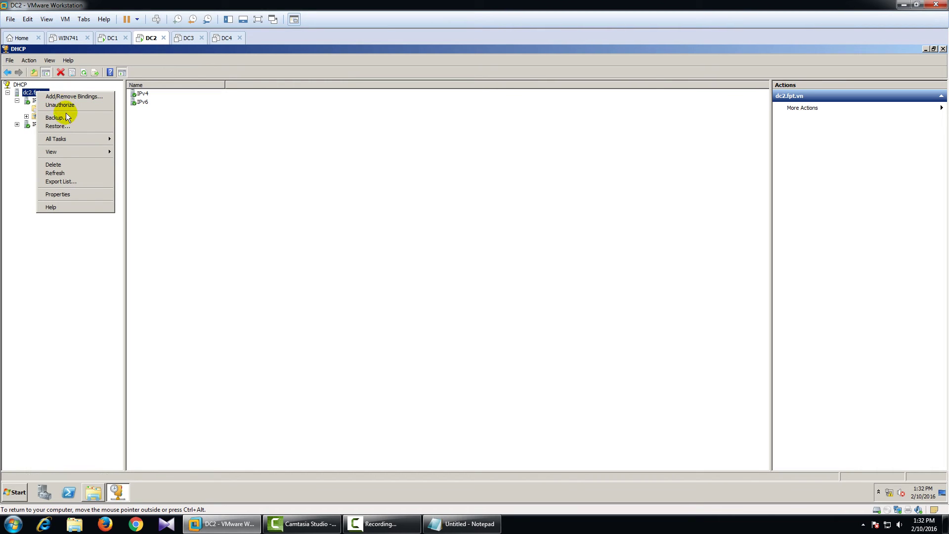
click(56, 126)
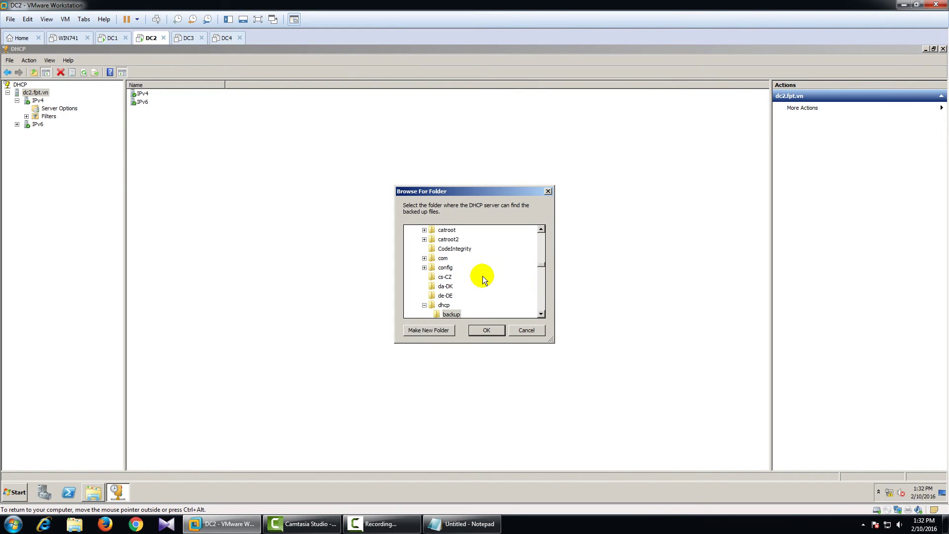
drag(543, 265, 541, 259)
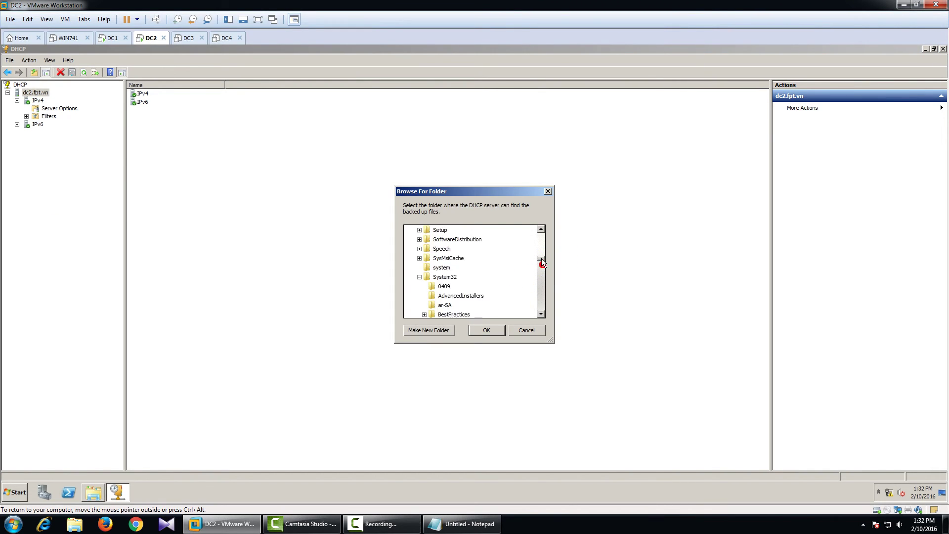
click(419, 295)
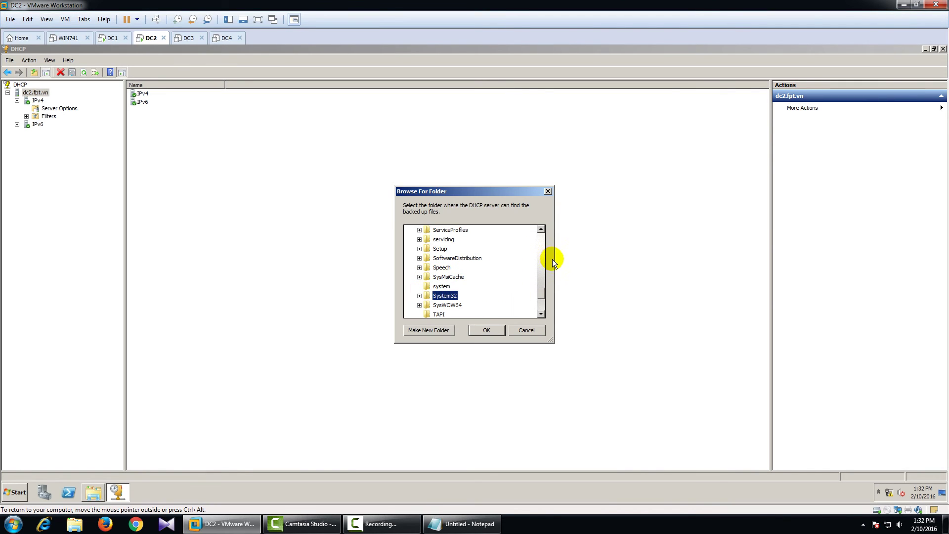
drag(542, 290, 526, 244)
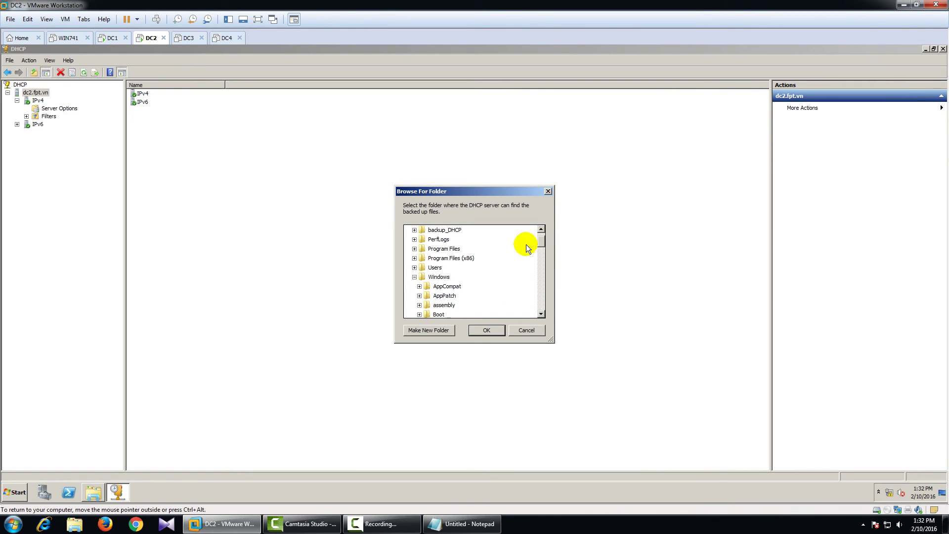
click(414, 277)
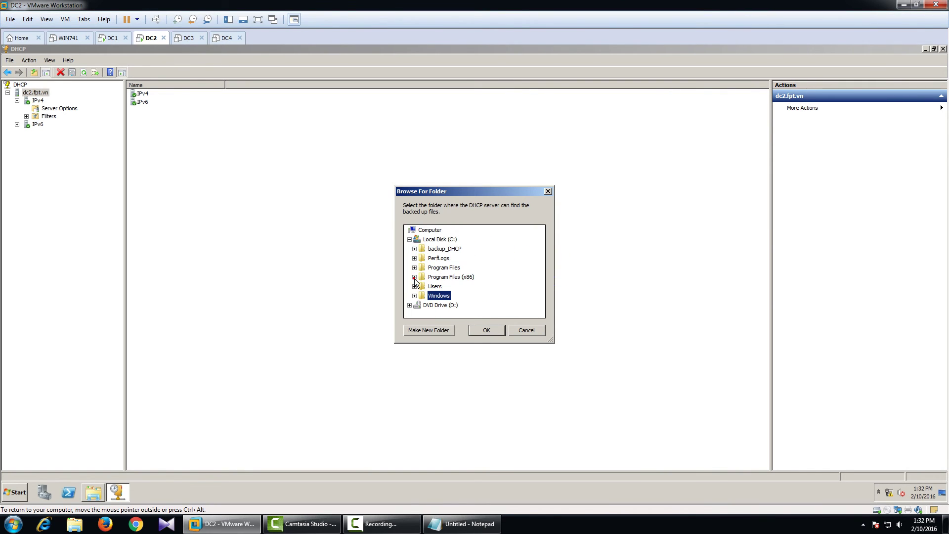
double_click(444, 248)
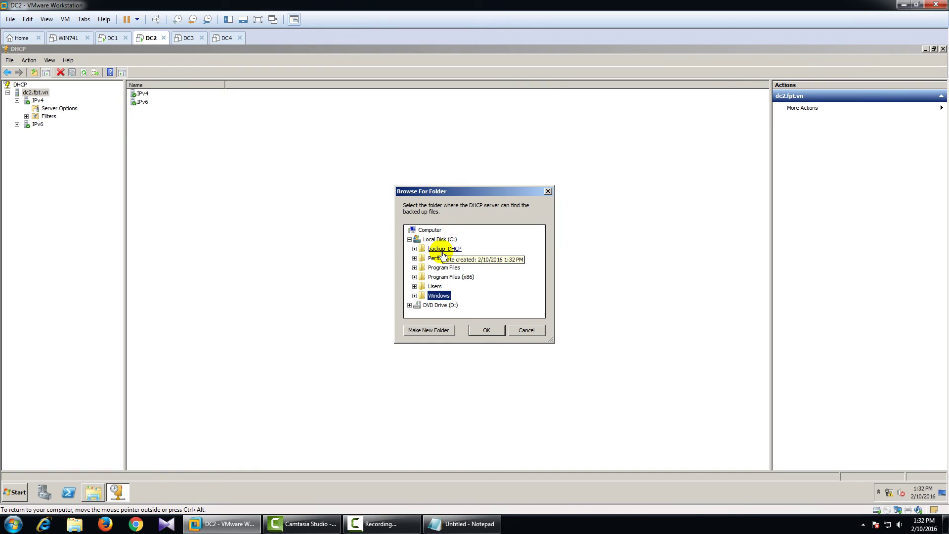
click(486, 331)
click(507, 313)
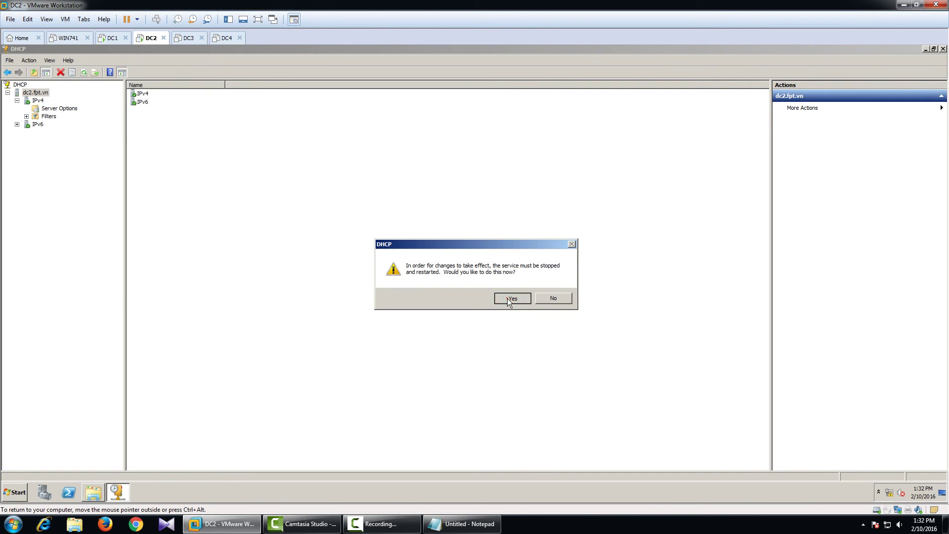
click(504, 298)
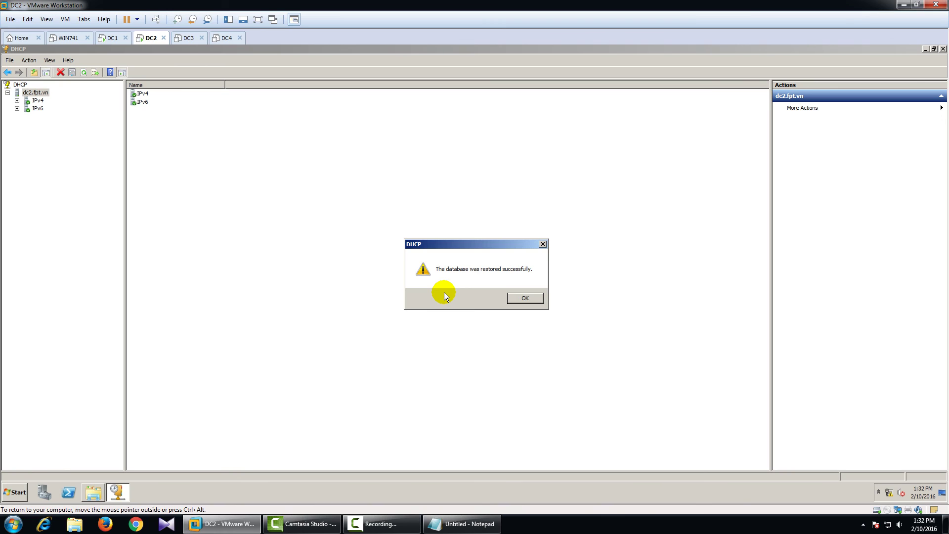
- Expand Scope [10.0.0.0] test and view its pool 10.0.0.30–10.0.0.200, leases and reservations
click(525, 298)
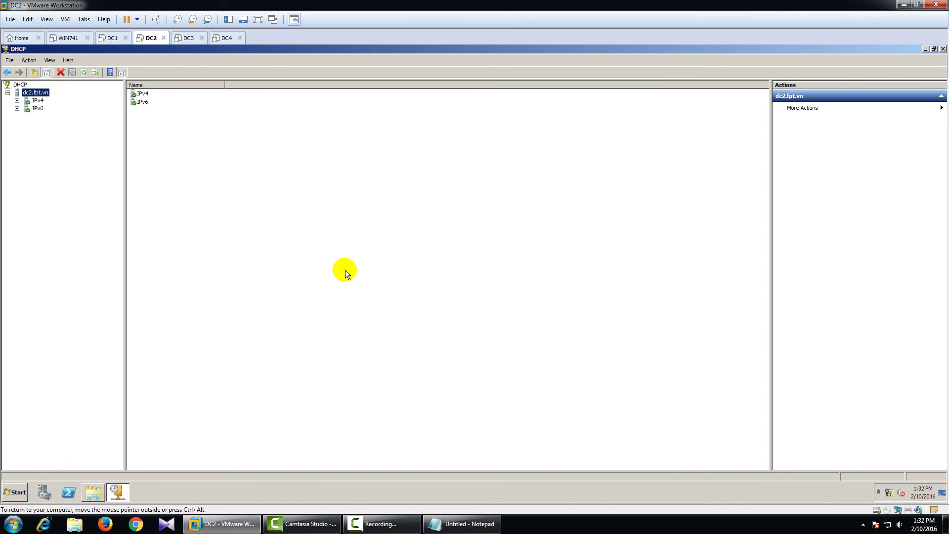
click(17, 101)
click(27, 109)
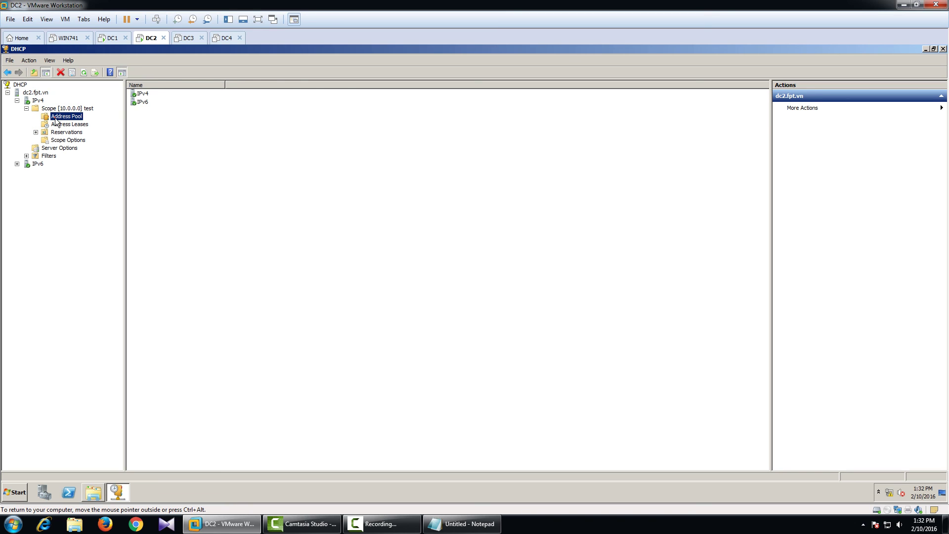
click(148, 93)
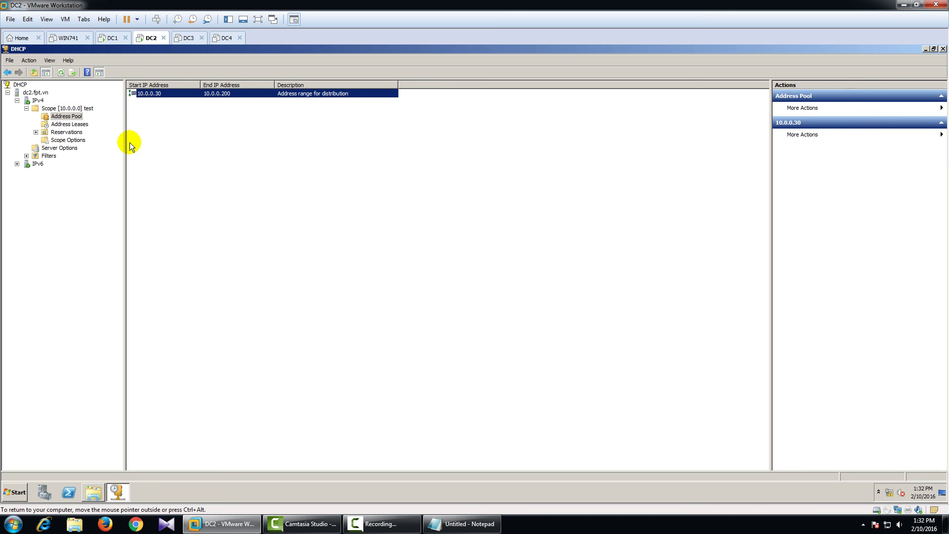
click(69, 125)
click(66, 132)
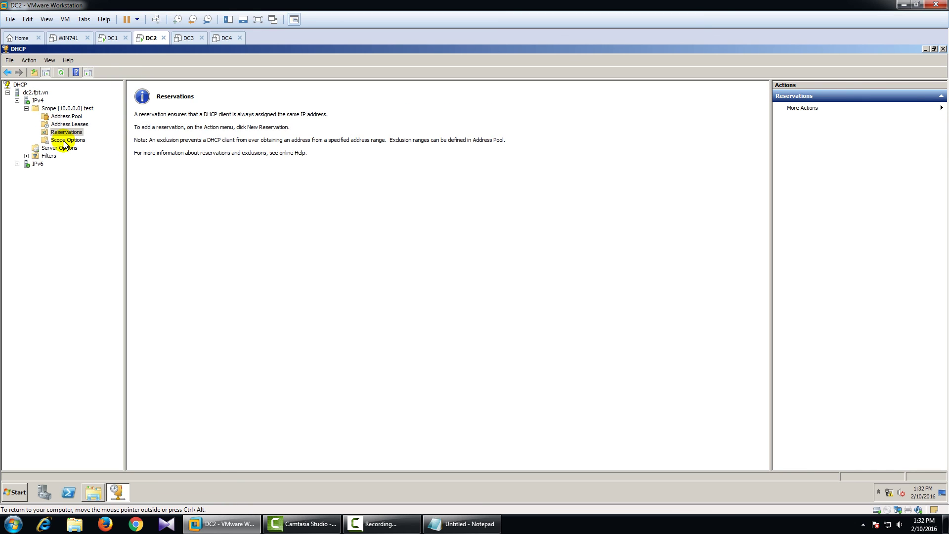
- Inspect the scope options: 003 Router 10.0.0.9, 006 DNS Servers 10.0.0.1, 015 DNS Domain Name
click(65, 141)
click(157, 94)
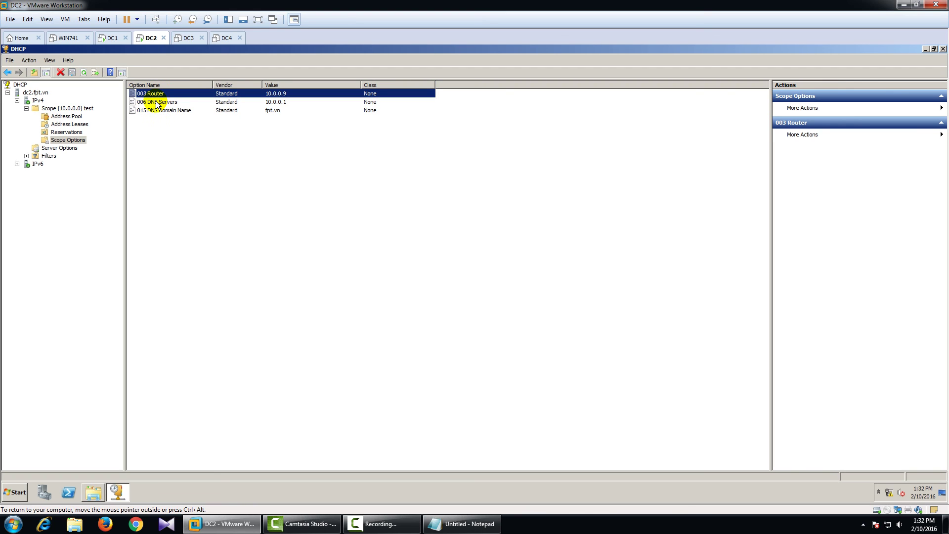
click(156, 102)
click(158, 110)
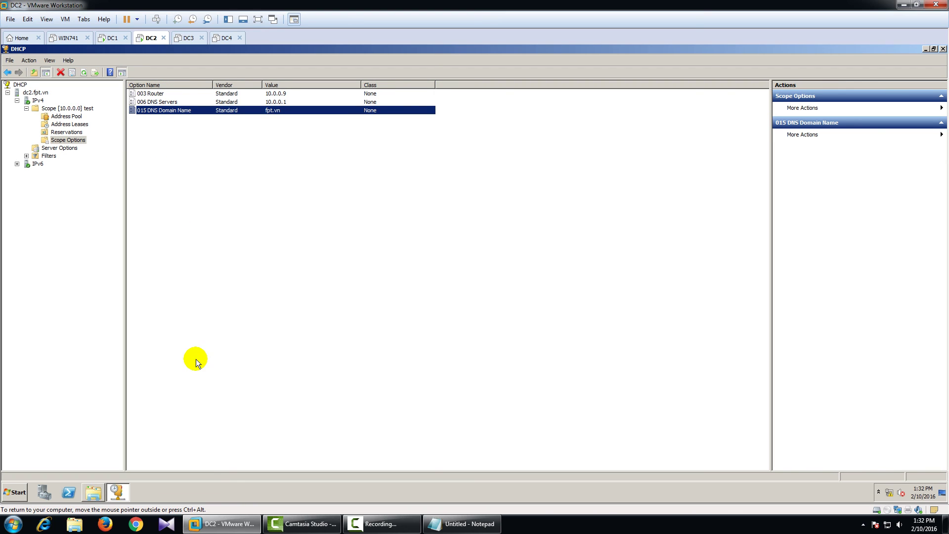